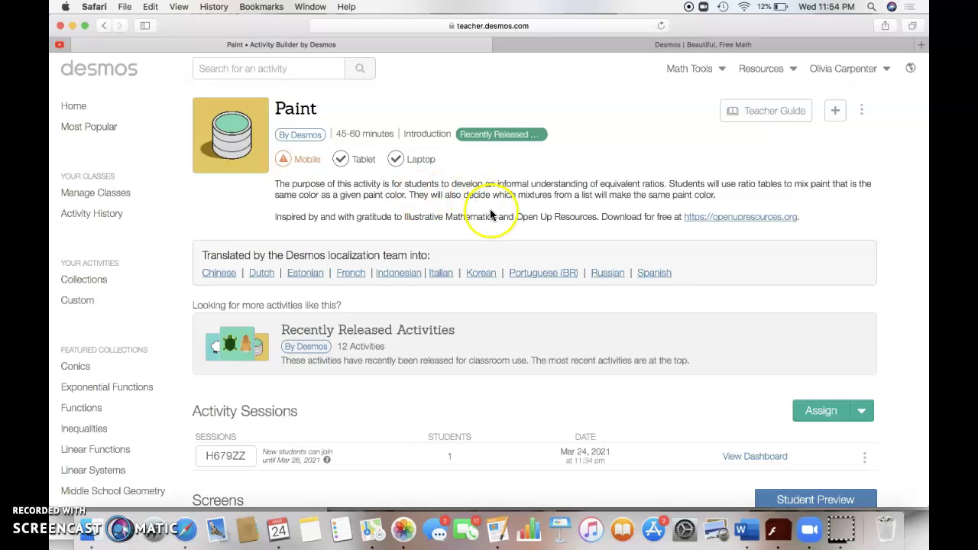
# - Find the session's class code on the teacher page, then go to the desmos.com student code box
pyautogui.scroll(-3, 490, 212)
pyautogui.scroll(-5, 491, 213)
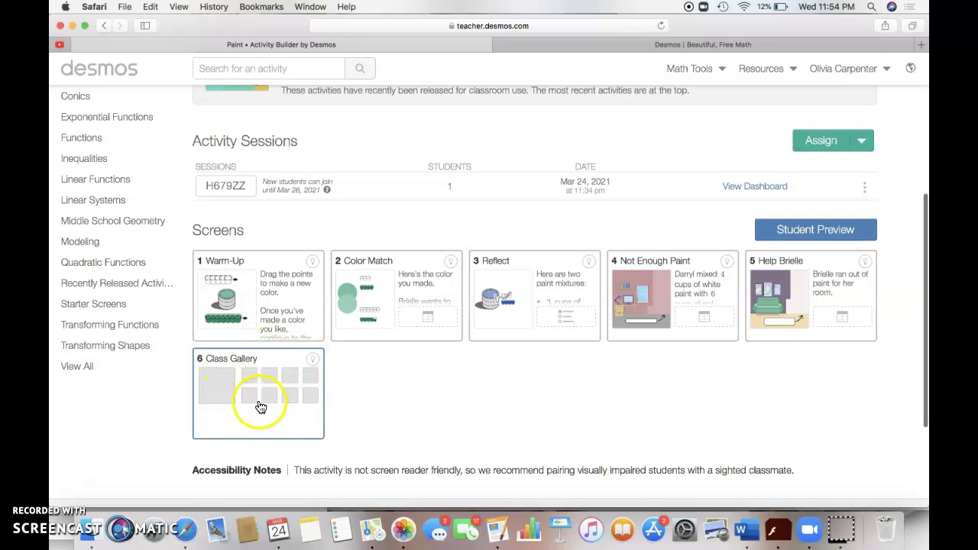
pyautogui.scroll(-2, 440, 394)
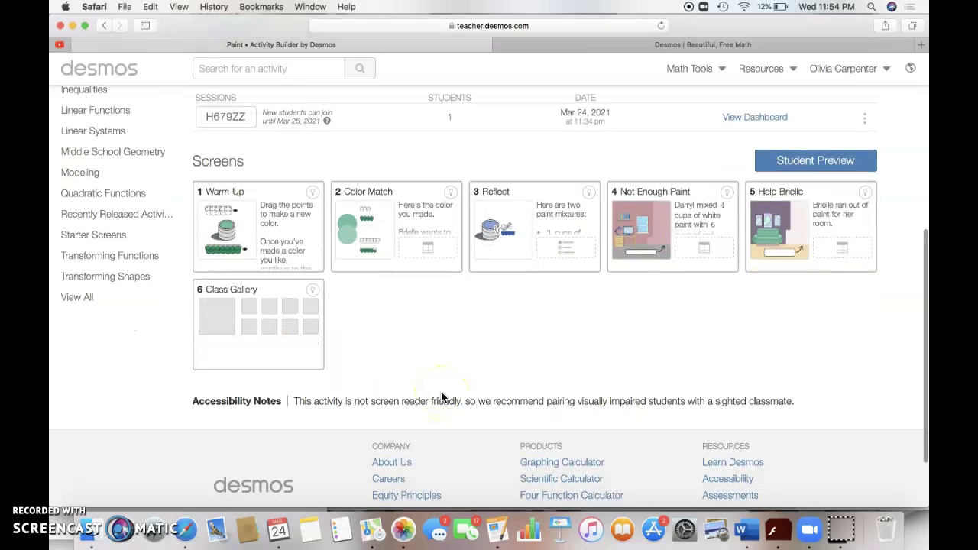
pyautogui.scroll(3, 441, 398)
pyautogui.scroll(4, 441, 393)
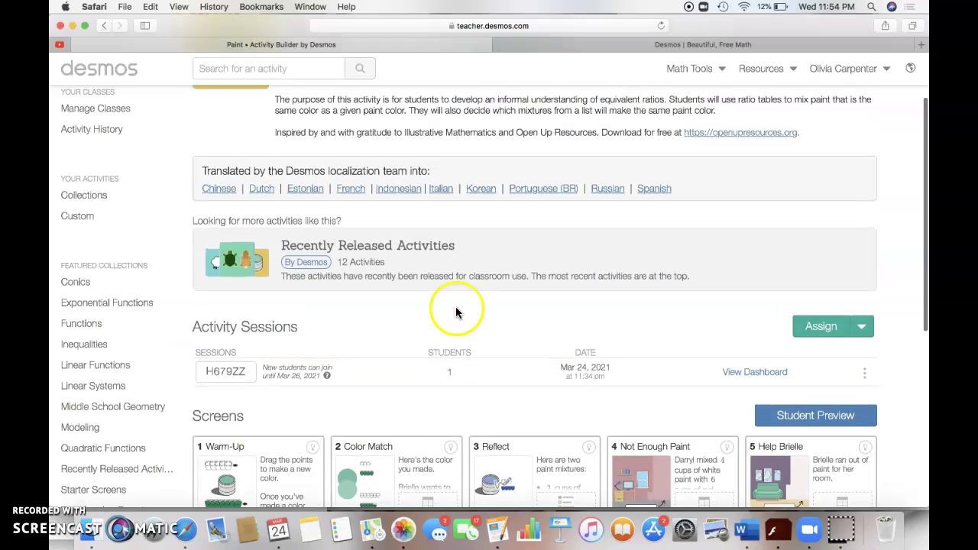
pyautogui.scroll(1, 458, 285)
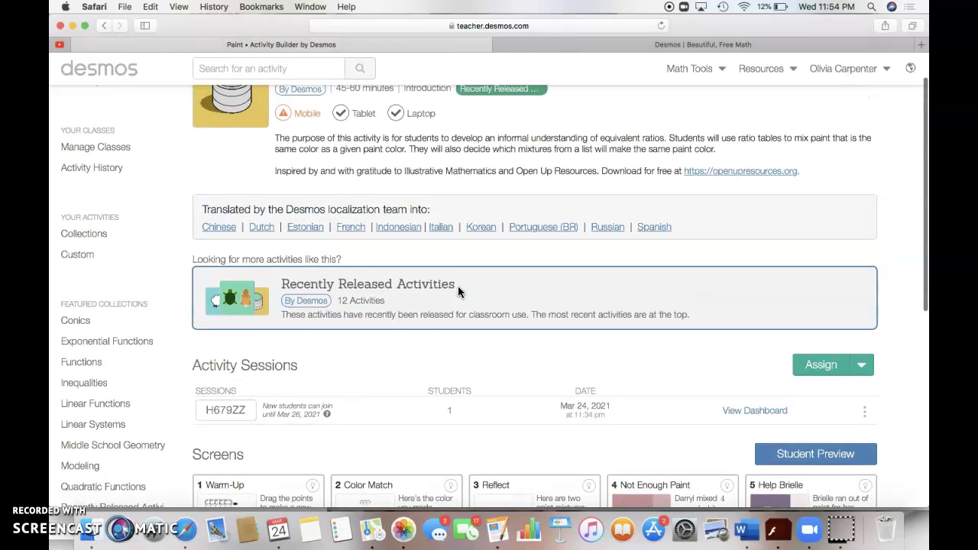
pyautogui.scroll(-2, 524, 248)
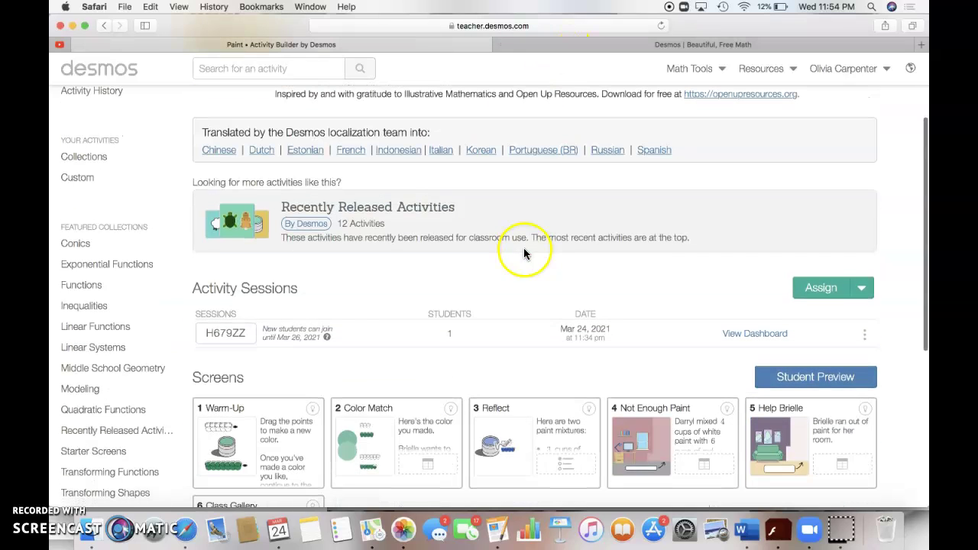
pyautogui.click(611, 47)
pyautogui.click(356, 397)
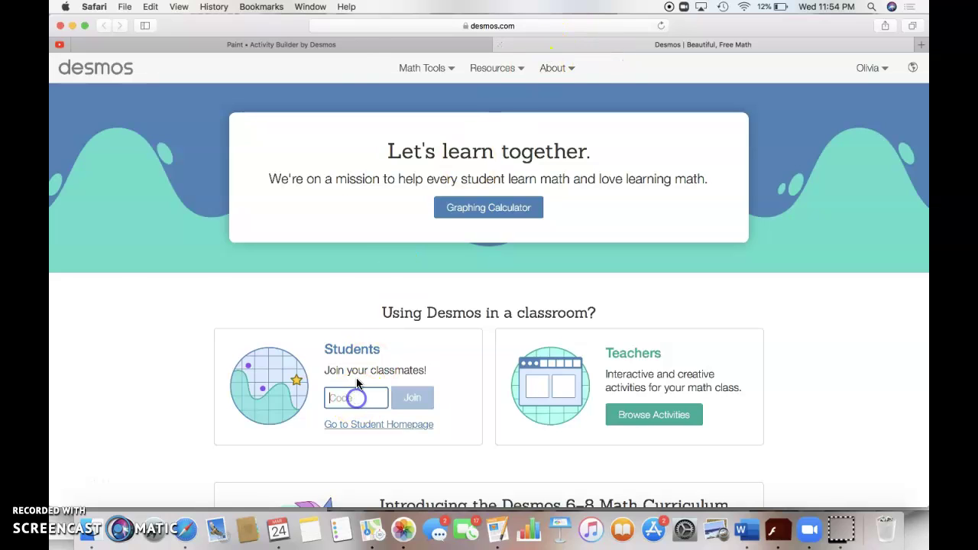
# - Enter the session's class code, checking it against the teacher page, and join the activity
pyautogui.click(358, 44)
pyautogui.click(669, 46)
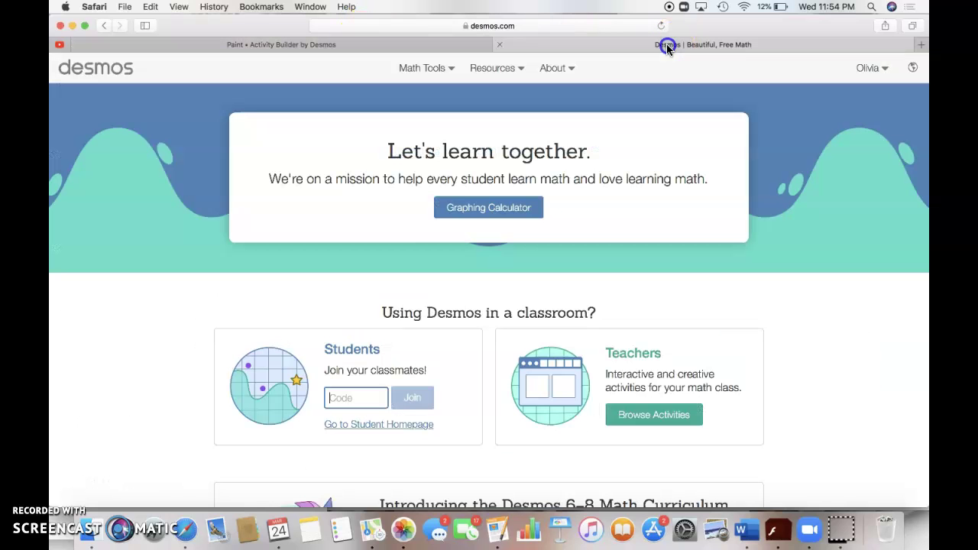
pyautogui.write('H6')
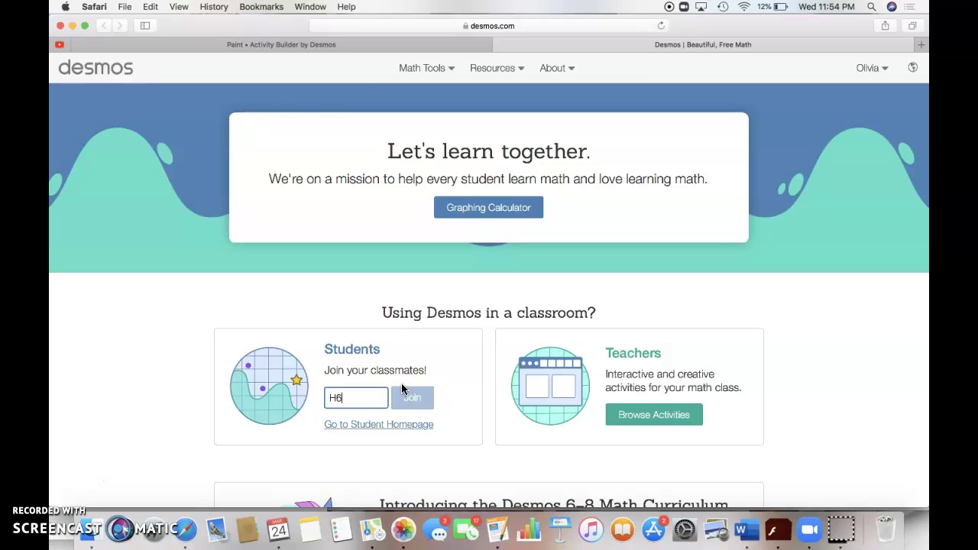
pyautogui.click(342, 44)
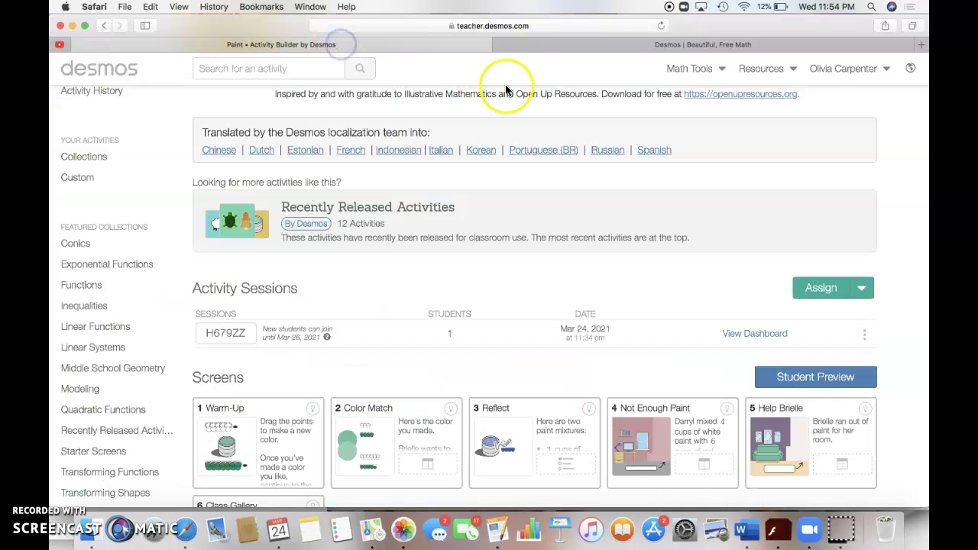
pyautogui.click(678, 46)
pyautogui.write('7')
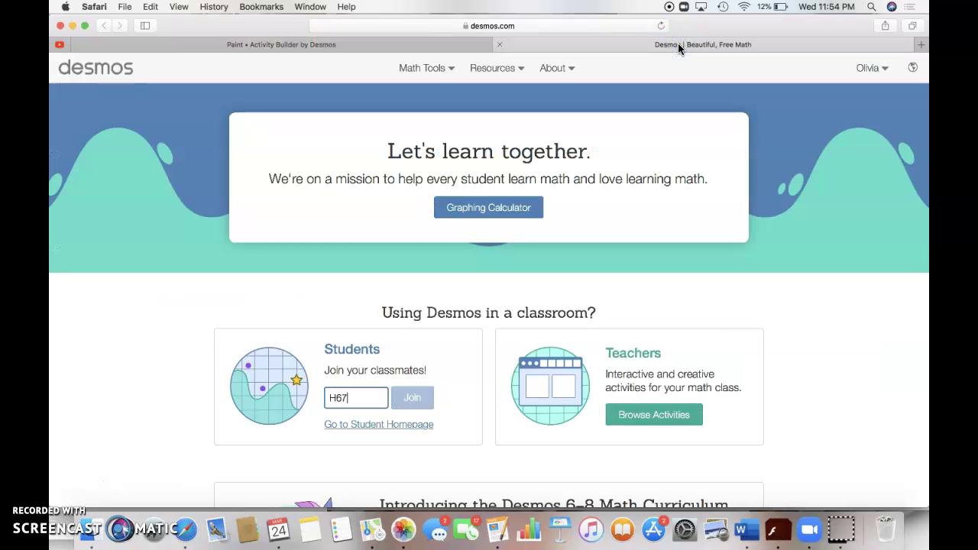
pyautogui.write('9ZZ')
pyautogui.click(420, 396)
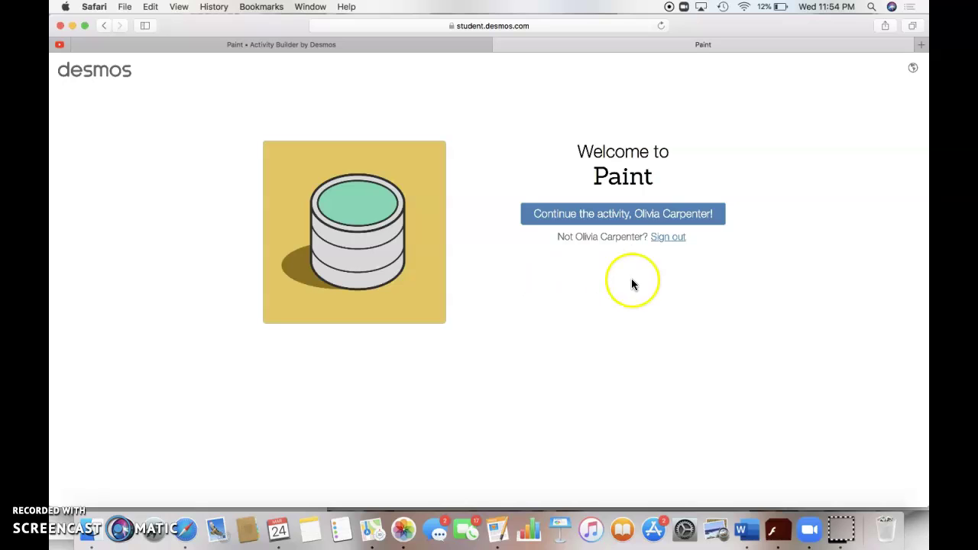
# - Continue into Paint and set the Warm-Up sliders to 3 white and 8 green cups
pyautogui.click(660, 221)
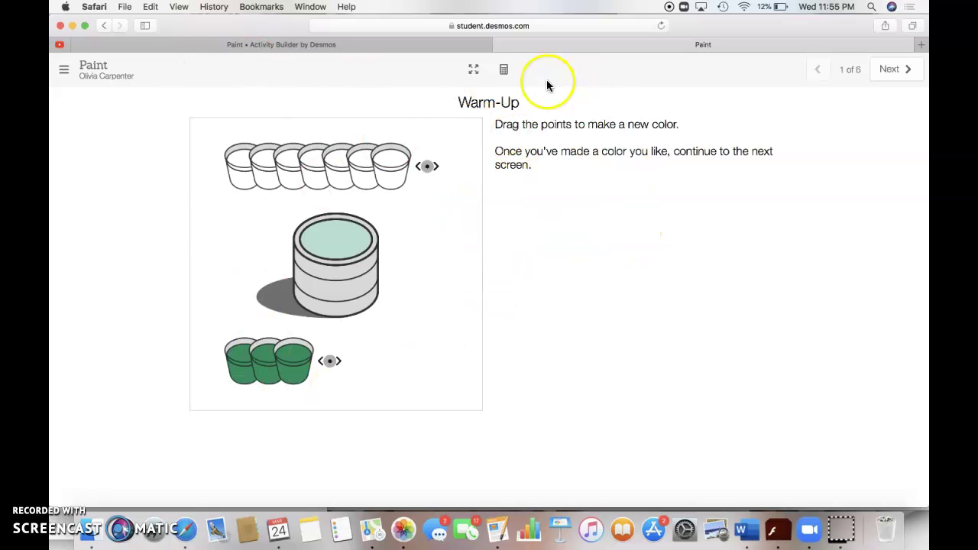
pyautogui.moveTo(434, 173); pyautogui.dragTo(468, 166)
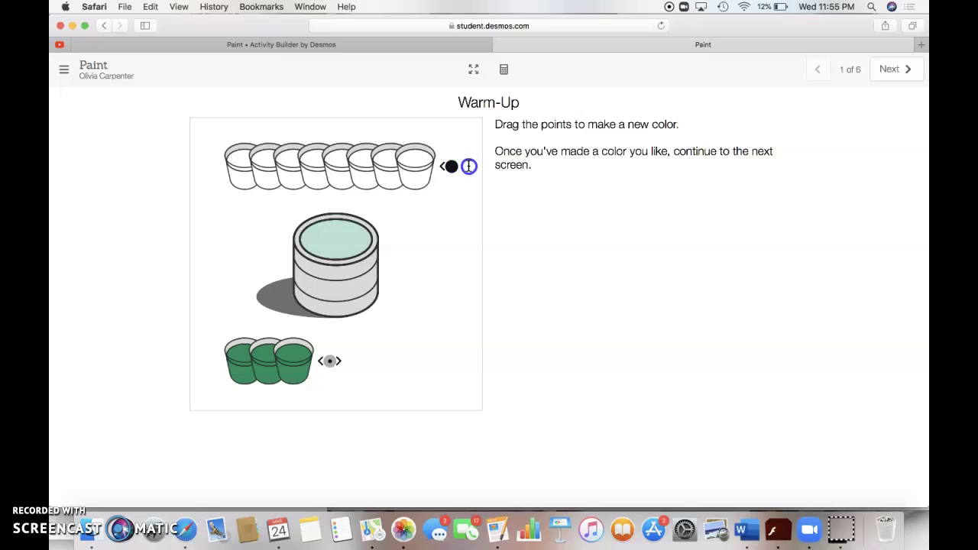
pyautogui.click(329, 361)
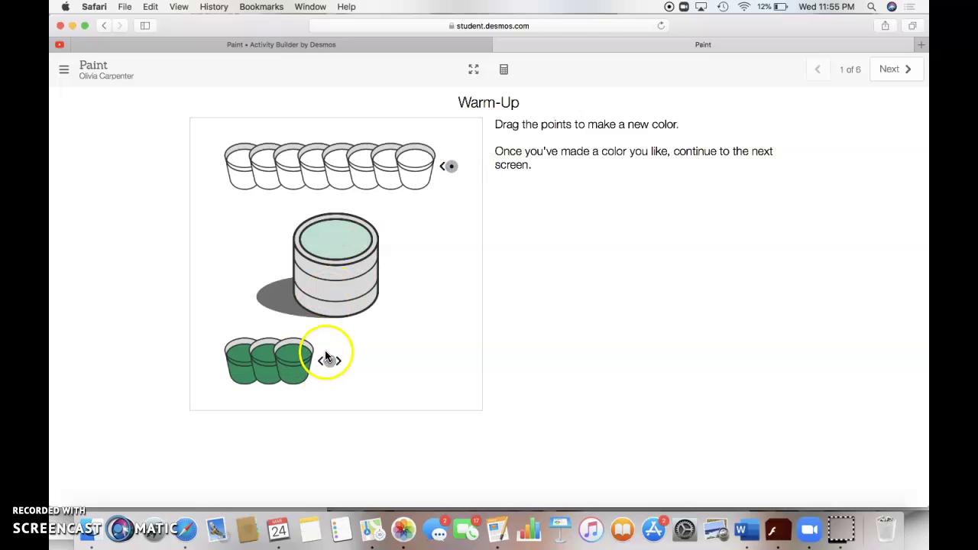
pyautogui.moveTo(329, 360); pyautogui.dragTo(499, 364)
pyautogui.moveTo(451, 166); pyautogui.dragTo(331, 166)
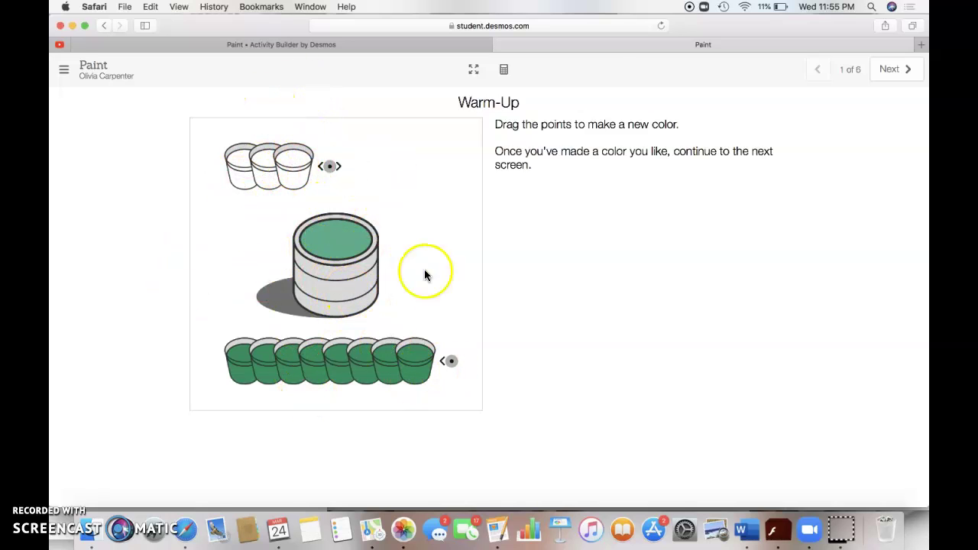
# - On the Color Match screen, test 9, then 12, green cups for 6 white cups
pyautogui.click(907, 77)
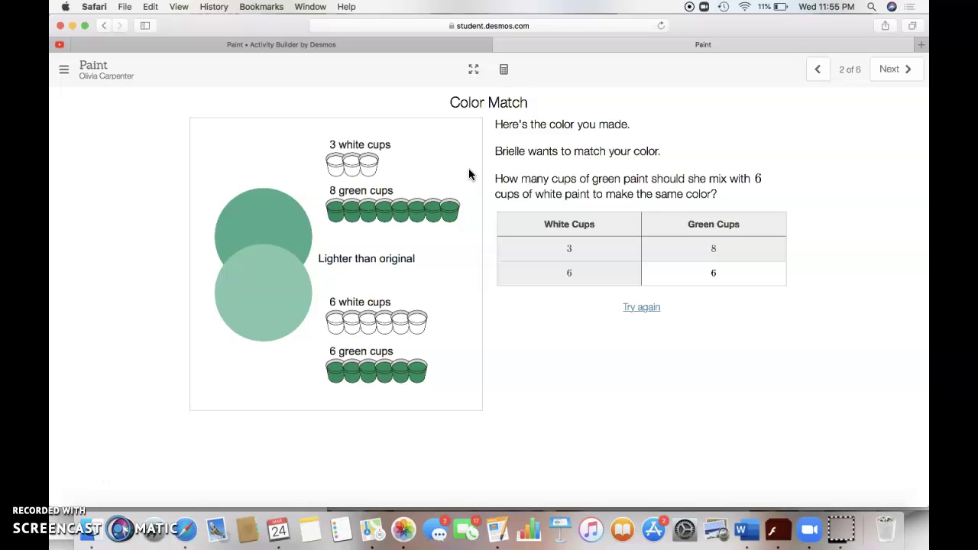
pyautogui.click(725, 279)
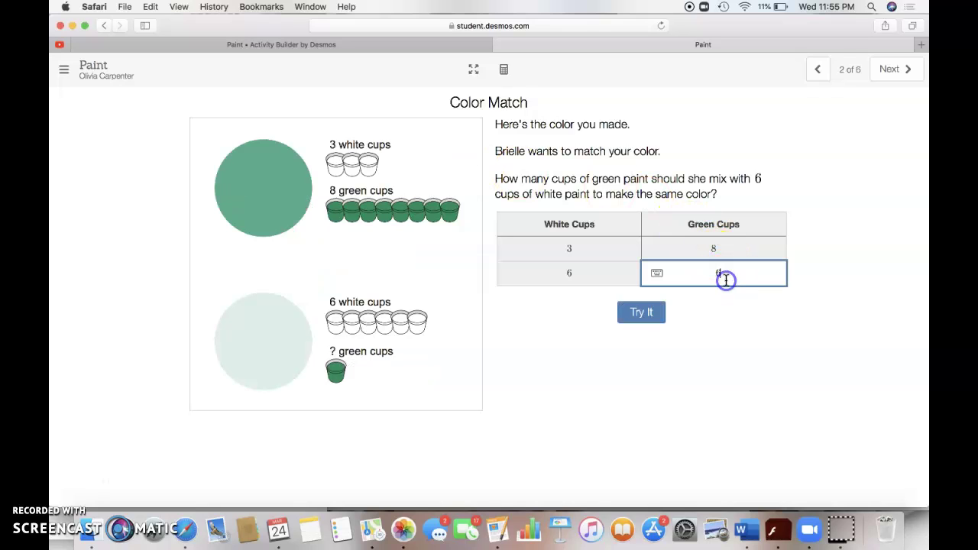
pyautogui.press('BackSpace')
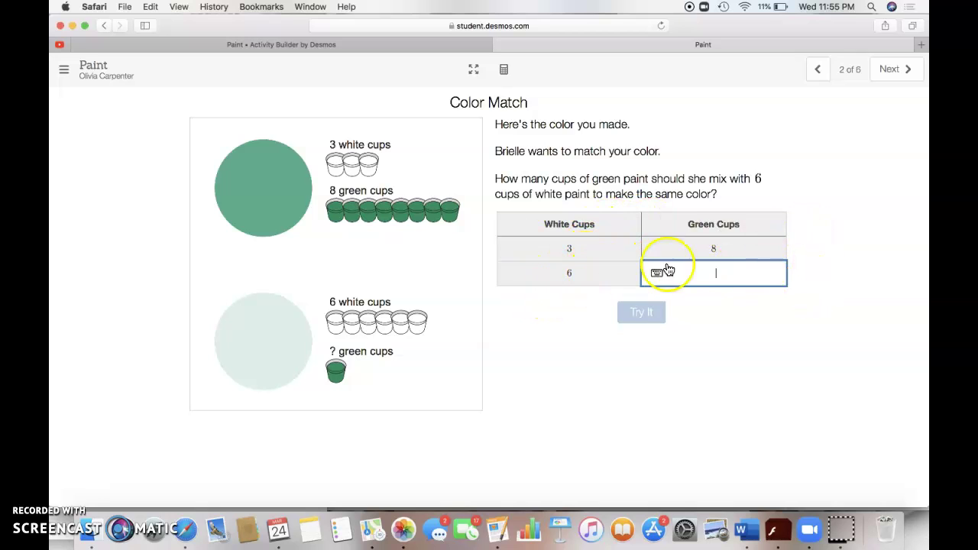
pyautogui.write('9')
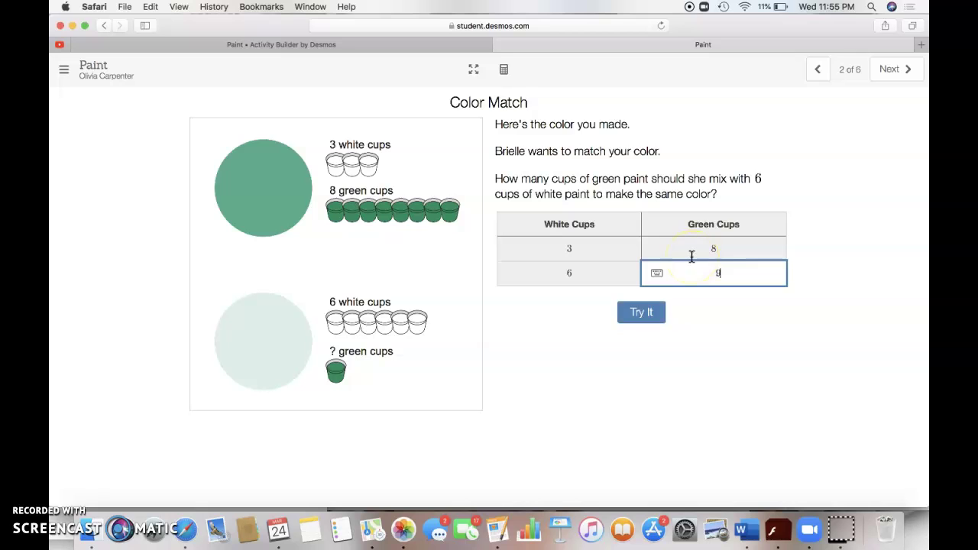
pyautogui.click(649, 315)
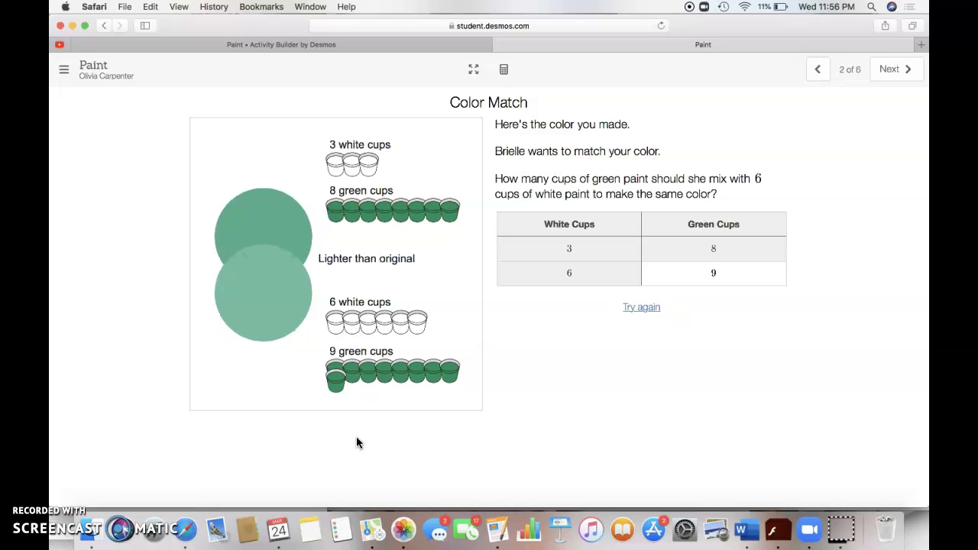
pyautogui.click(721, 275)
pyautogui.press('BackSpace')
pyautogui.write('12')
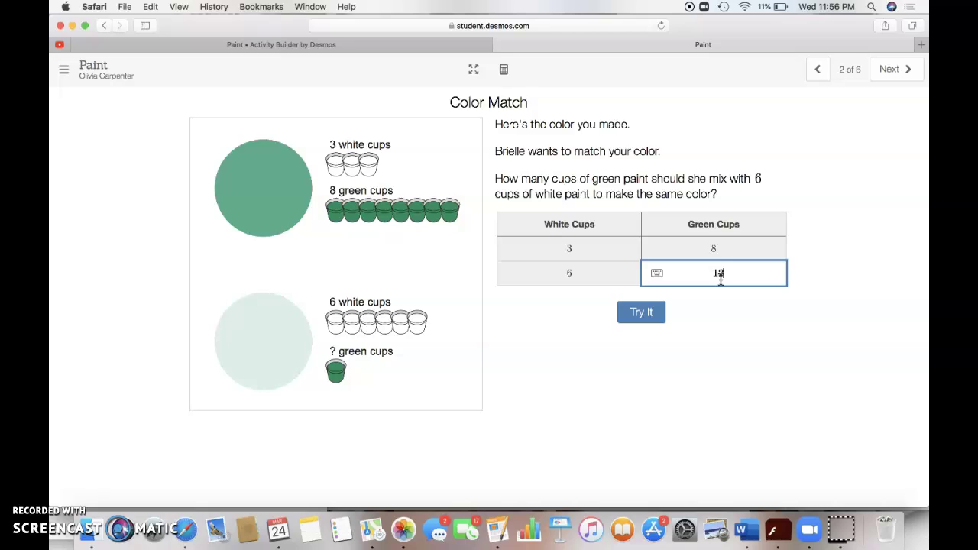
pyautogui.press('Return')
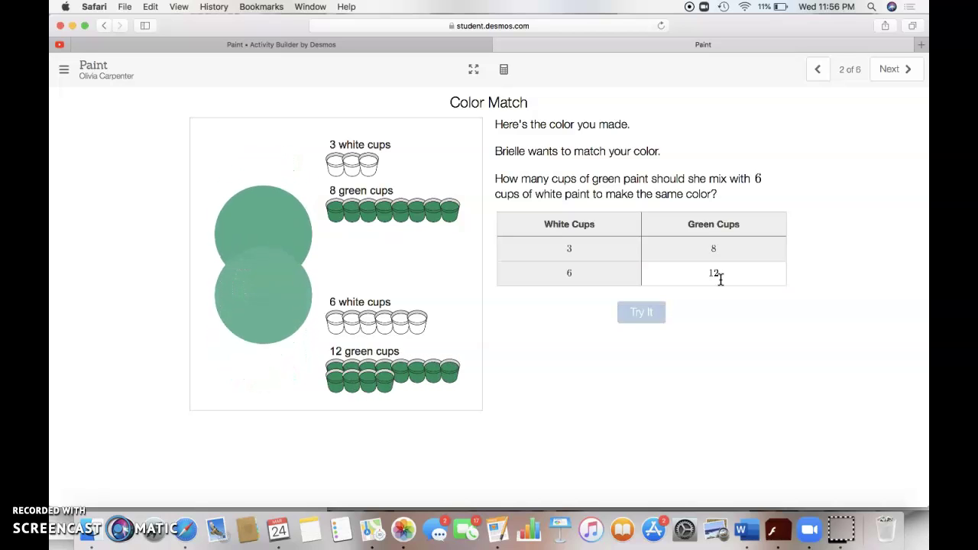
# - Test 14, 15, then 16 green cups, with 16 matching the original color
pyautogui.click(720, 277)
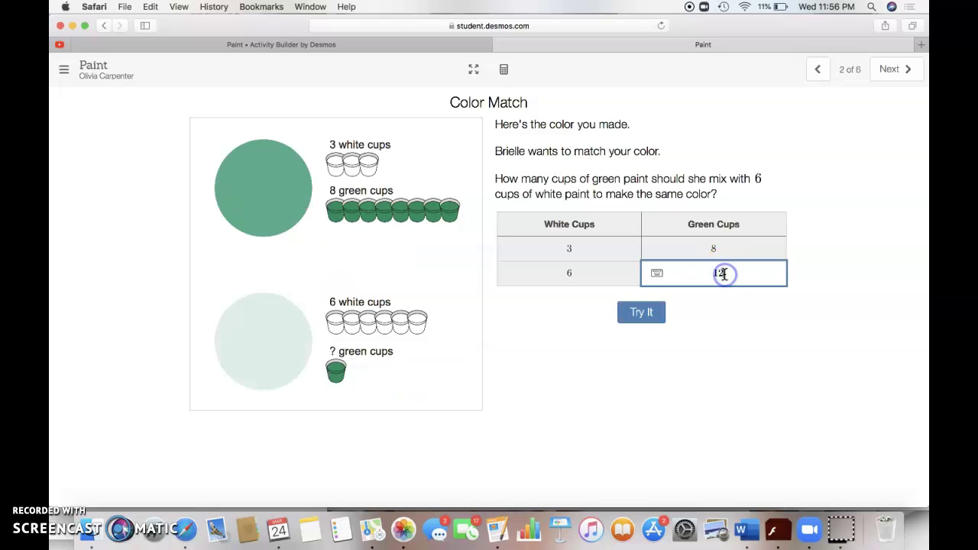
pyautogui.click(643, 313)
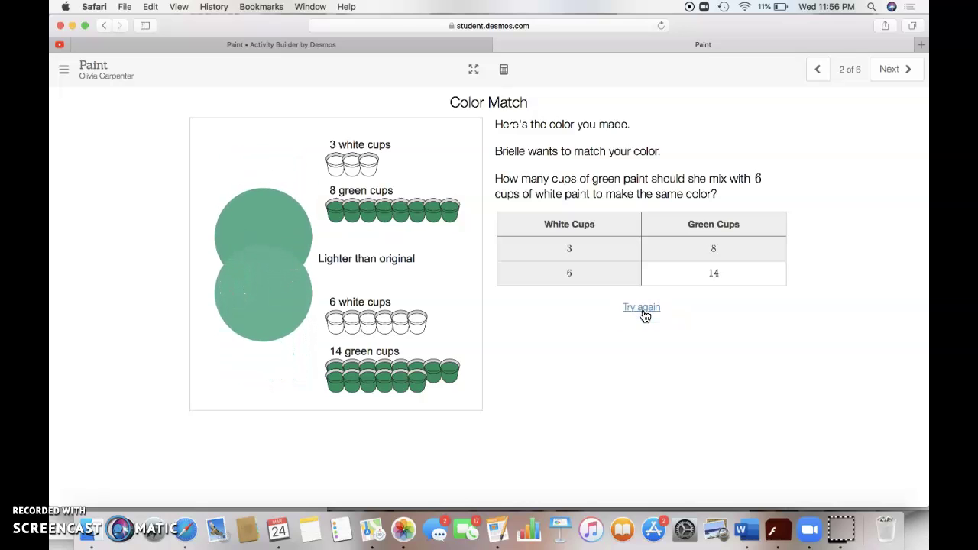
pyautogui.click(730, 265)
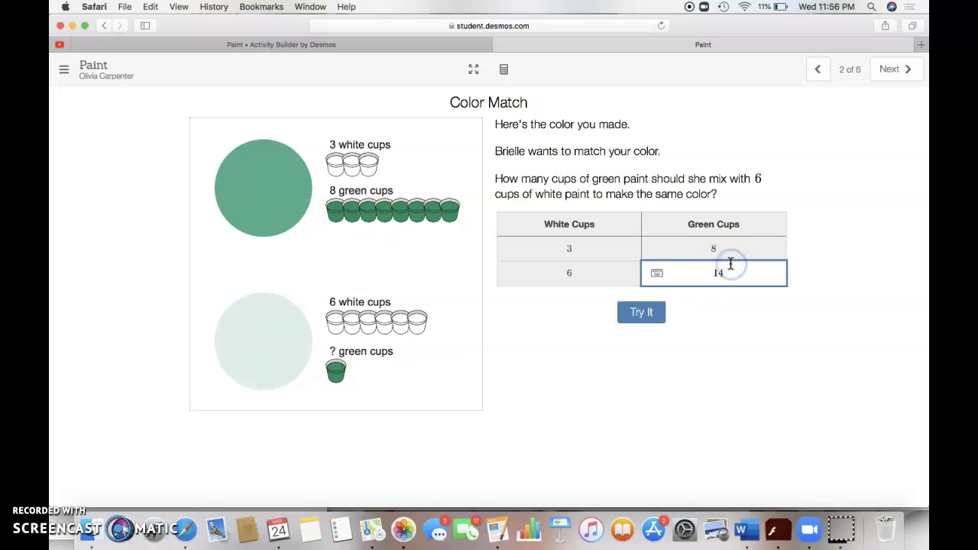
pyautogui.click(651, 312)
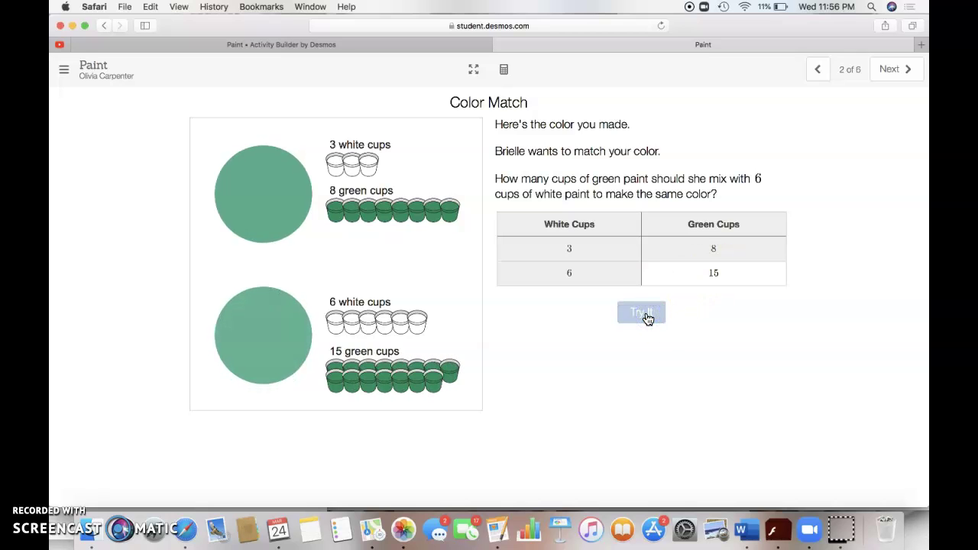
pyautogui.click(712, 273)
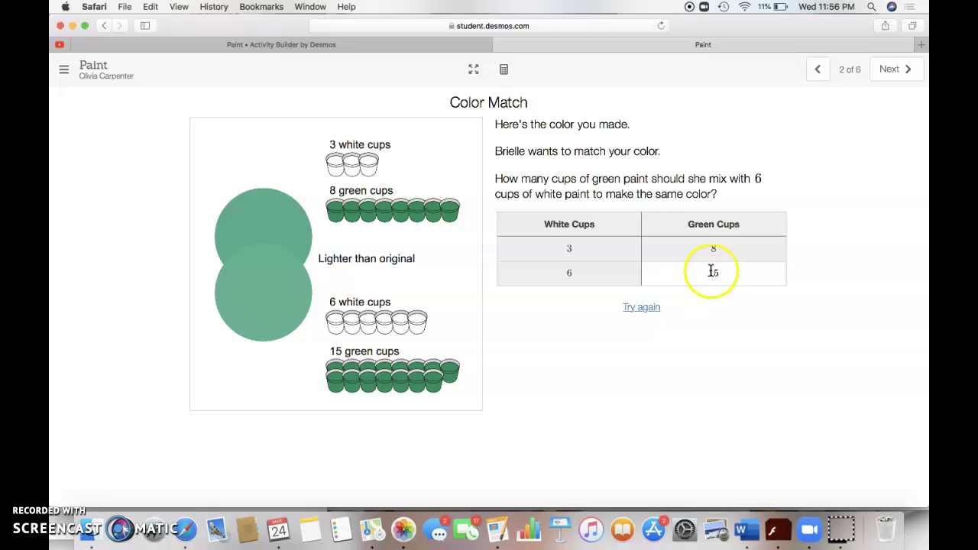
pyautogui.press('BackSpace')
pyautogui.write('6')
pyautogui.click(643, 314)
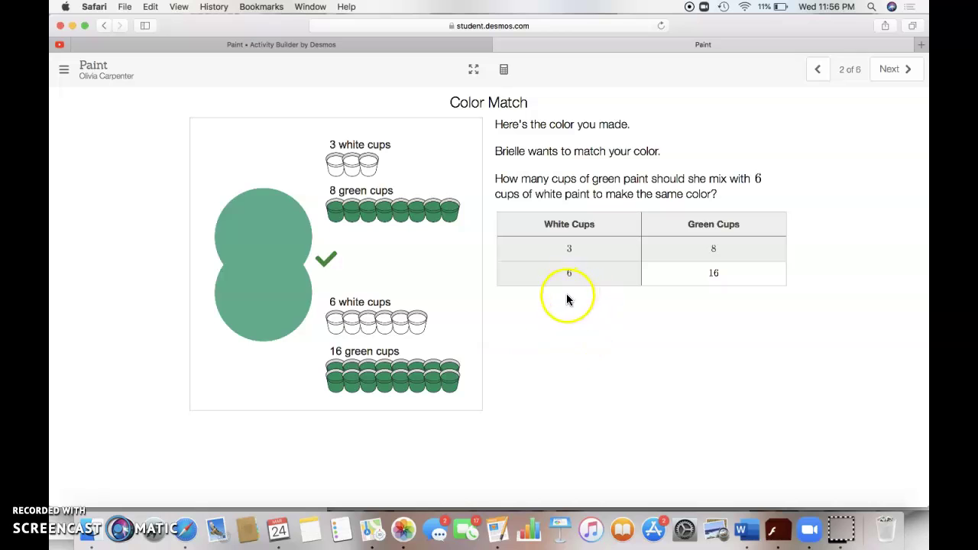
# - Select the '1 white, 1½ blue' card on Reflect and advance to screen 4
pyautogui.click(906, 73)
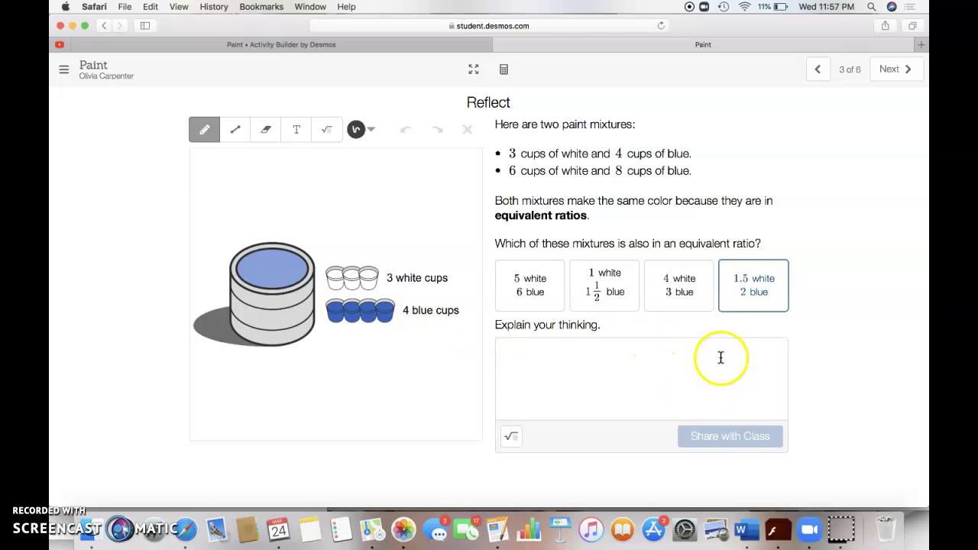
pyautogui.click(616, 293)
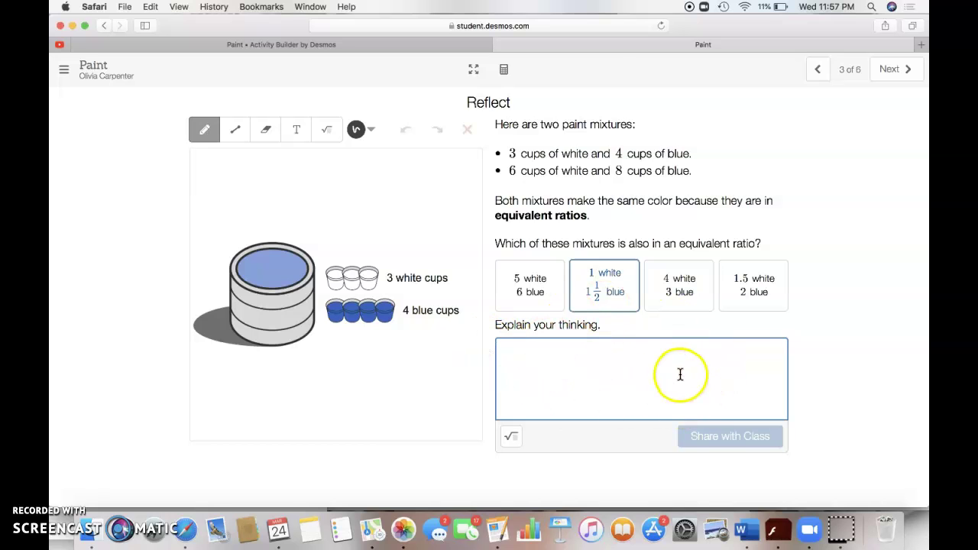
pyautogui.click(893, 80)
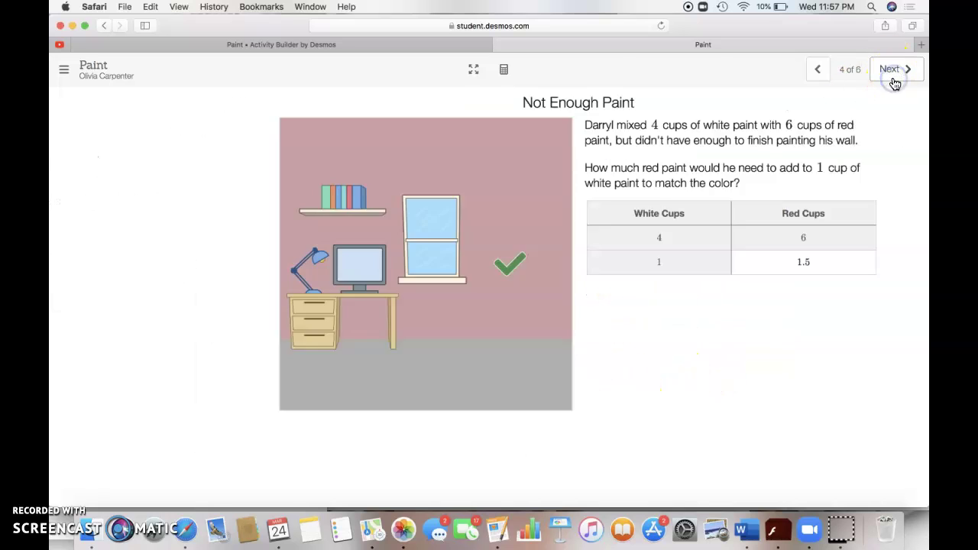
# - Clear the Red Cups answer and test 3, then 2, red cups for 1 white cup
pyautogui.click(724, 260)
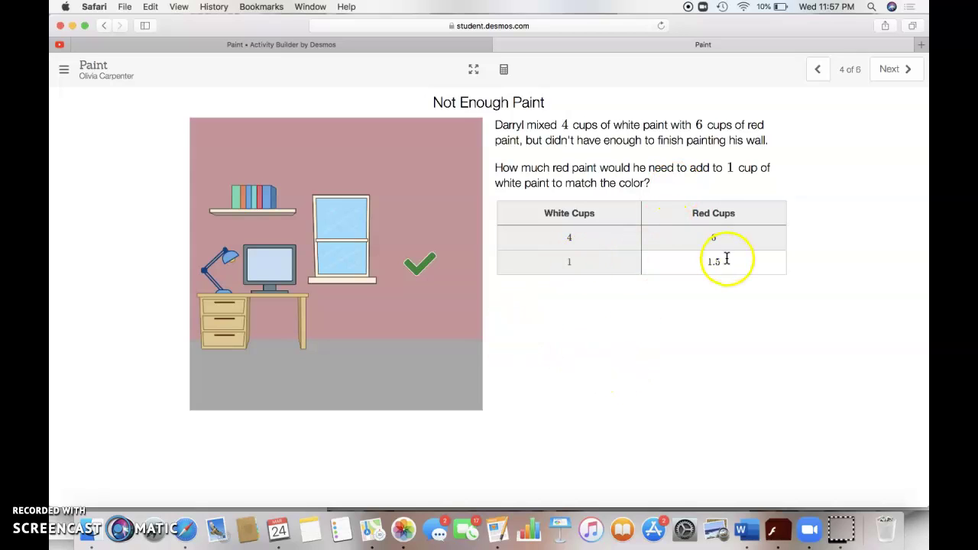
pyautogui.doubleClick(696, 262)
pyautogui.press('BackSpace')
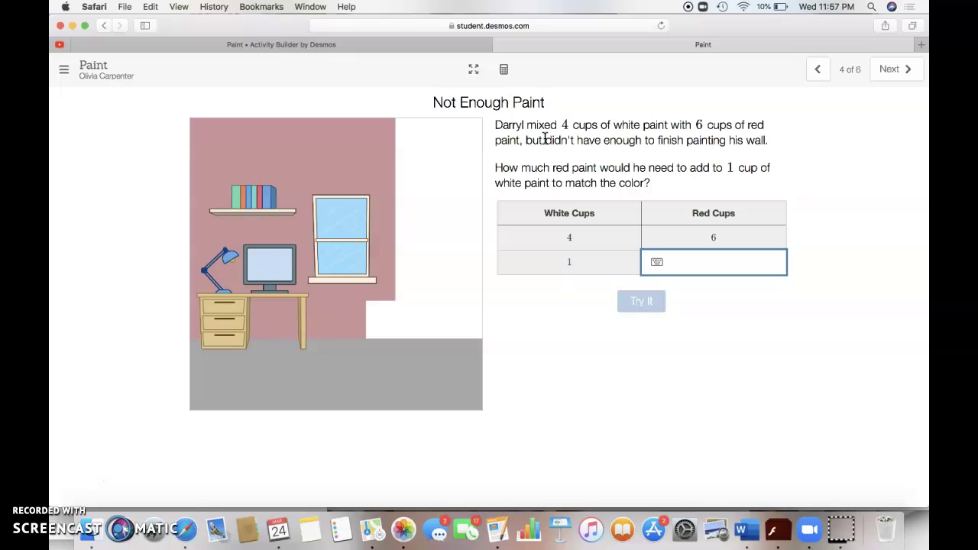
pyautogui.write('3')
pyautogui.click(636, 299)
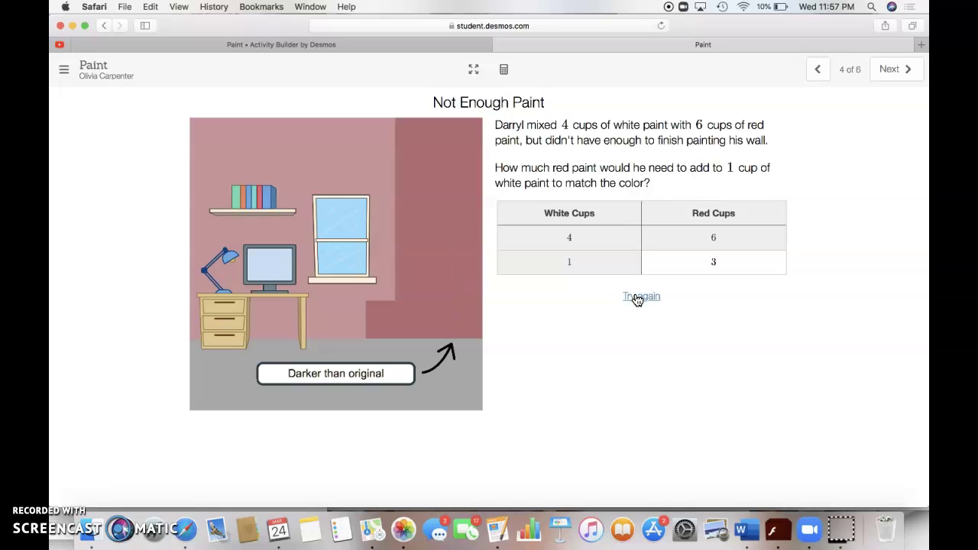
pyautogui.click(739, 260)
pyautogui.press('BackSpace')
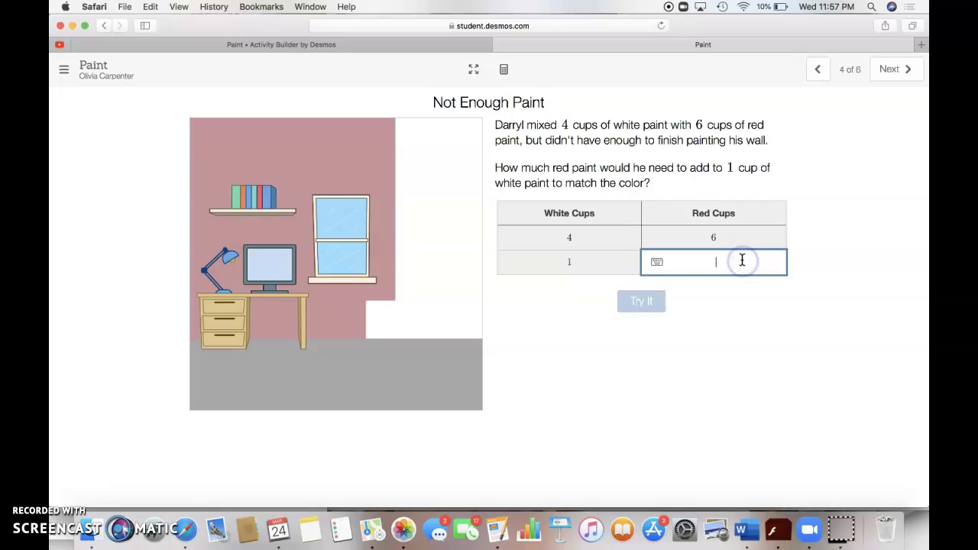
pyautogui.write('2')
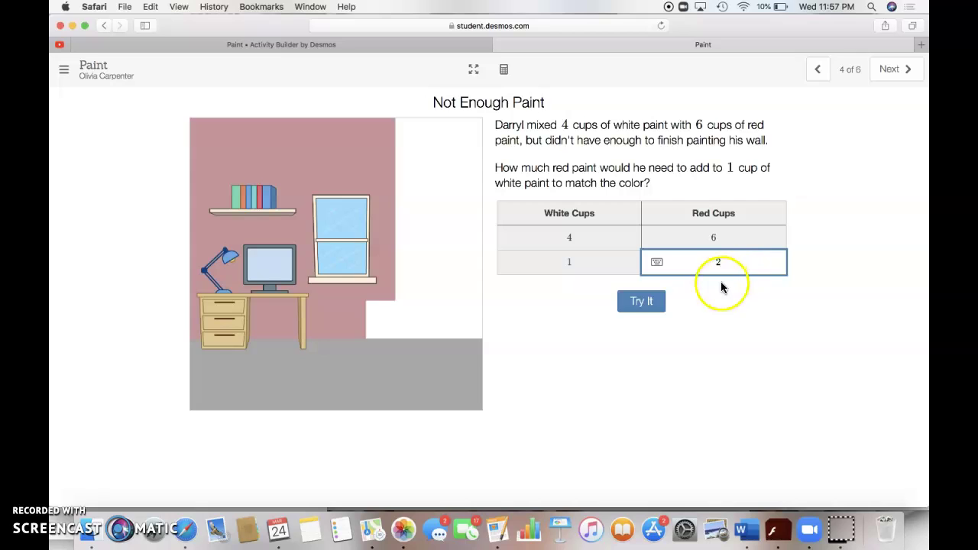
pyautogui.click(627, 313)
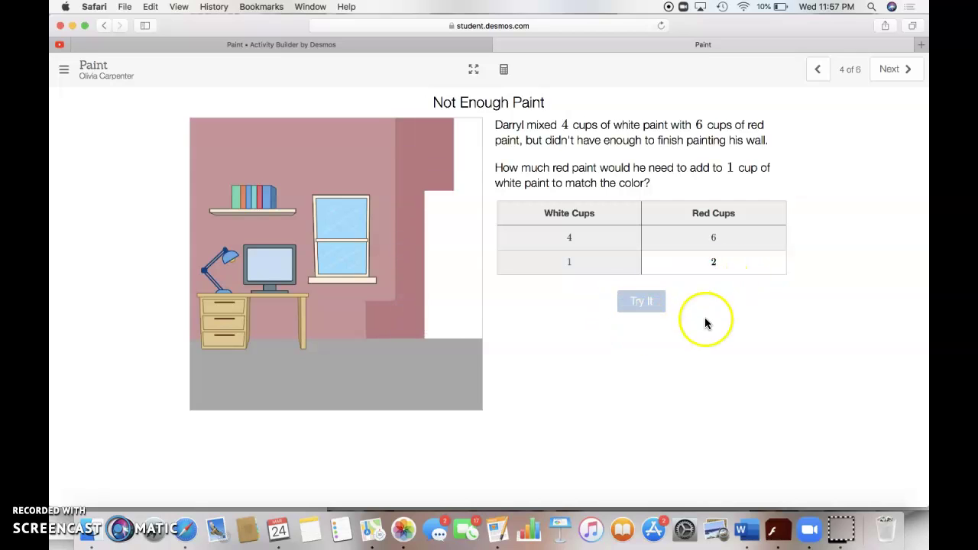
# - Test 1, then 1.5 red cups, confirming 1.5 matches the wall, and go to Help Brielle
pyautogui.click(724, 260)
pyautogui.press('BackSpace')
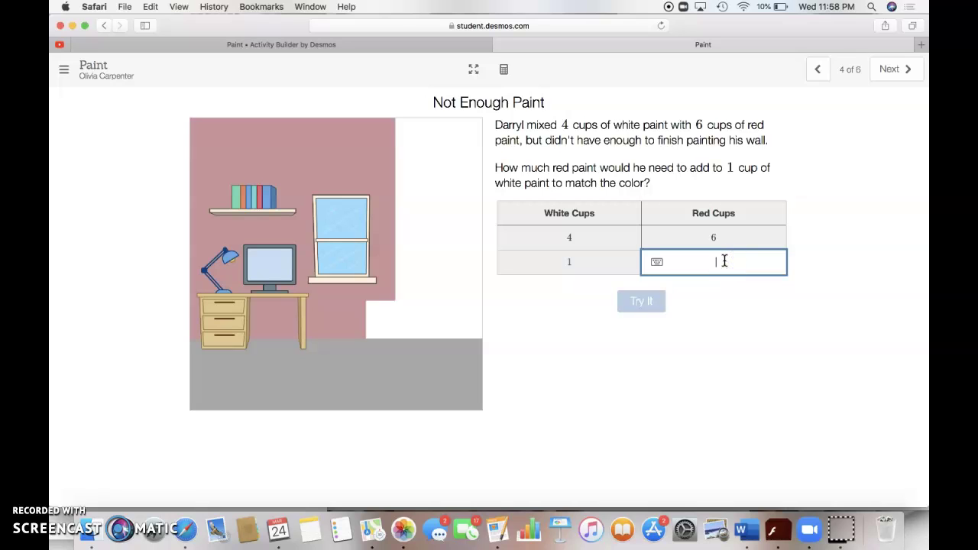
pyautogui.write('1')
pyautogui.click(664, 299)
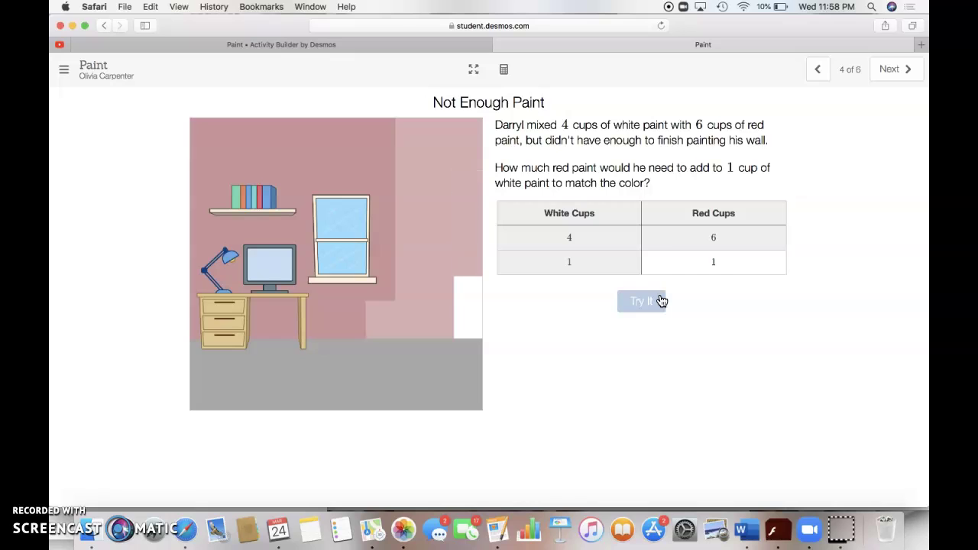
pyautogui.click(727, 259)
pyautogui.write('.5')
pyautogui.click(651, 302)
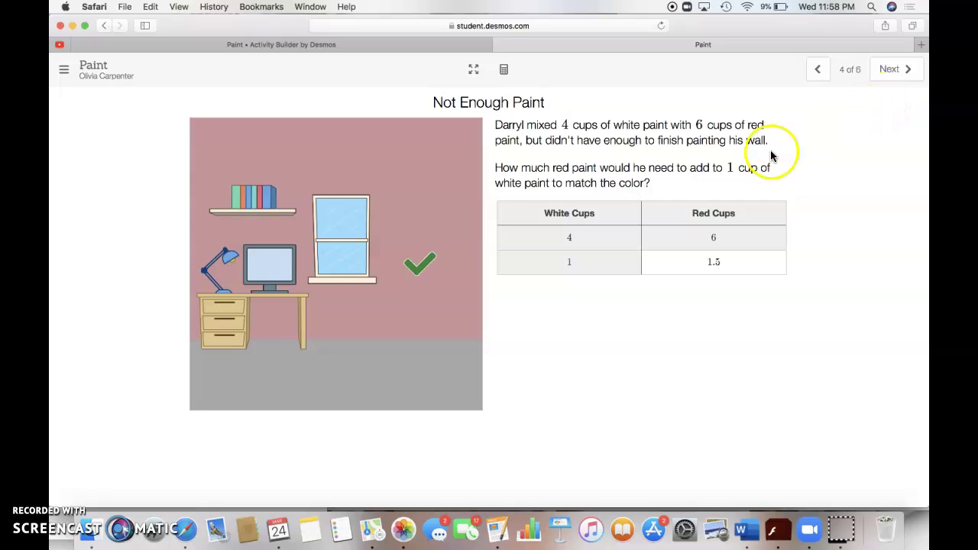
pyautogui.click(907, 79)
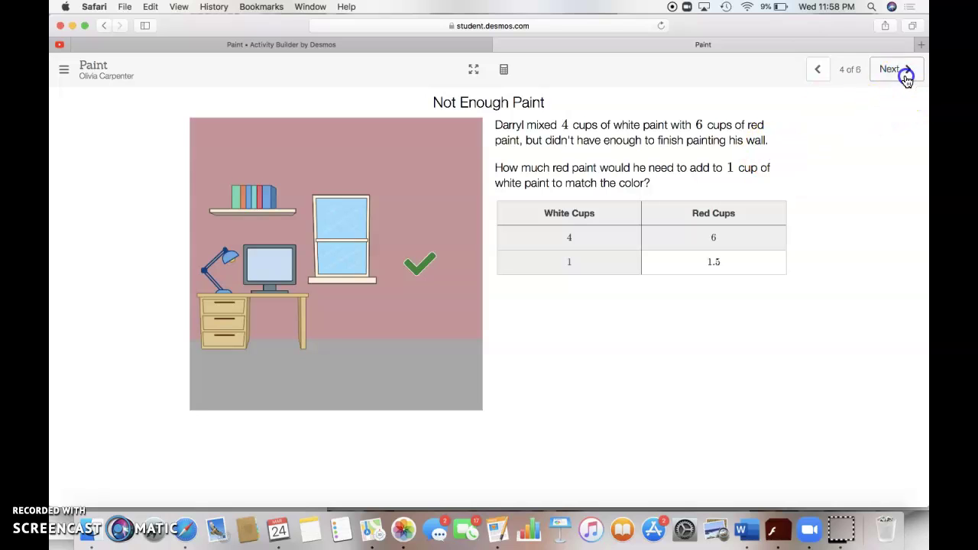
# - Clear the row-2 White Cups and Red Cups answers in the Help Brielle table
pyautogui.click(748, 243)
pyautogui.press('BackSpace')
pyautogui.press('BackSpace')
pyautogui.press('BackSpace')
pyautogui.press('BackSpace')
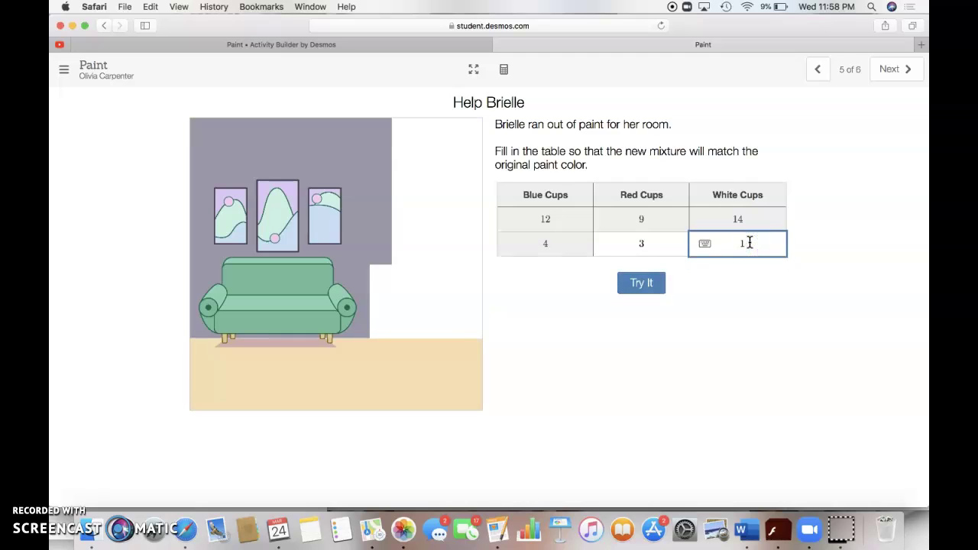
pyautogui.click(686, 243)
pyautogui.press('BackSpace')
pyautogui.click(631, 311)
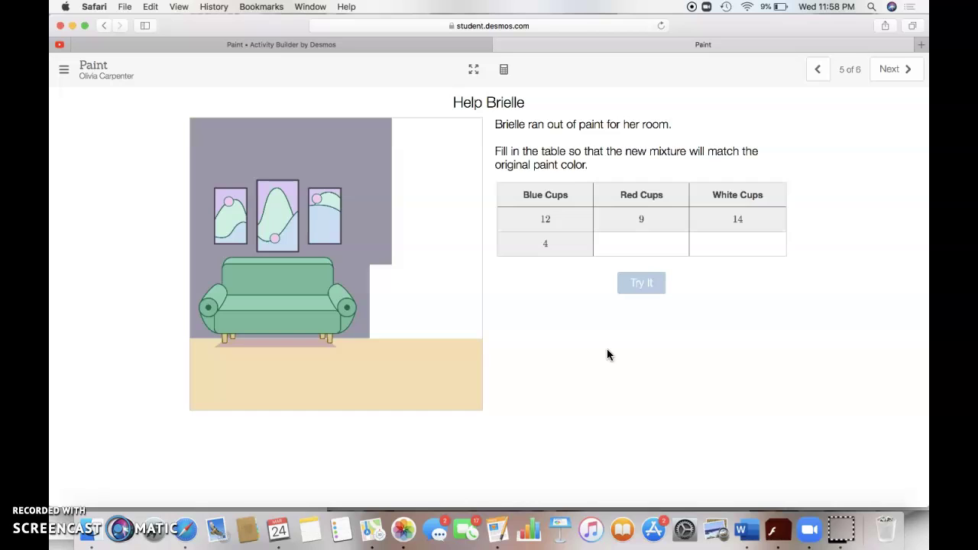
# - Enter 5 red cups for 4 blue cups in row 2
pyautogui.click(636, 242)
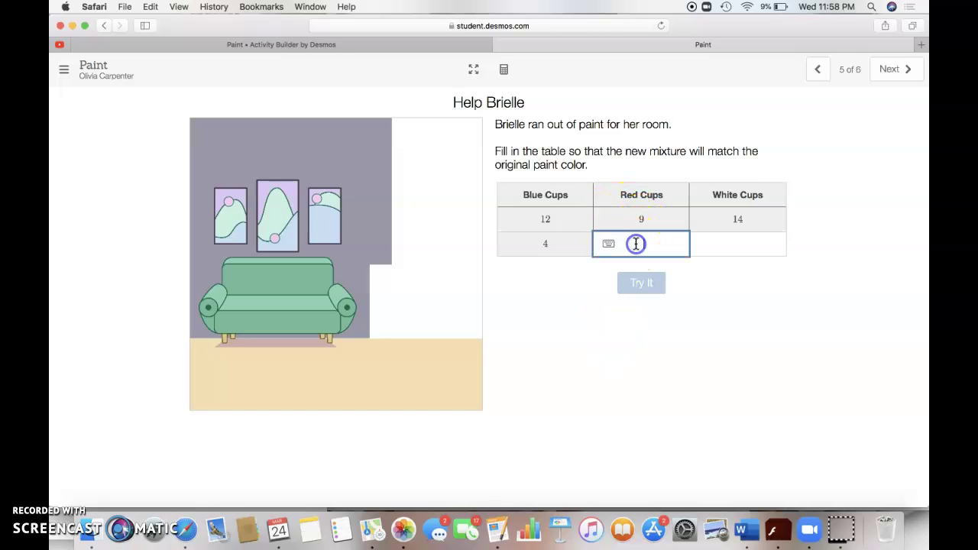
pyautogui.write('5')
pyautogui.click(739, 242)
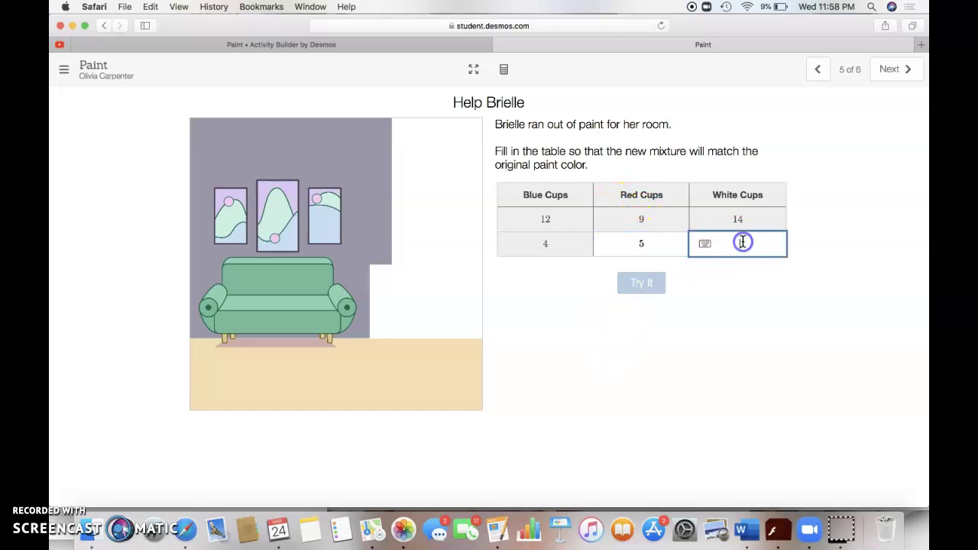
# - Test 5 red with 6 white cups, then change the red cups to 3
pyautogui.write('6')
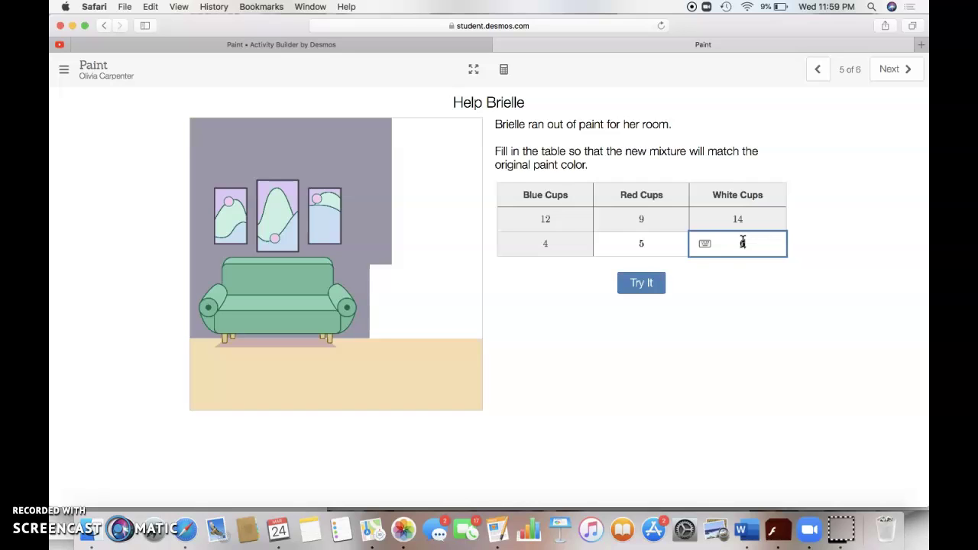
pyautogui.click(645, 286)
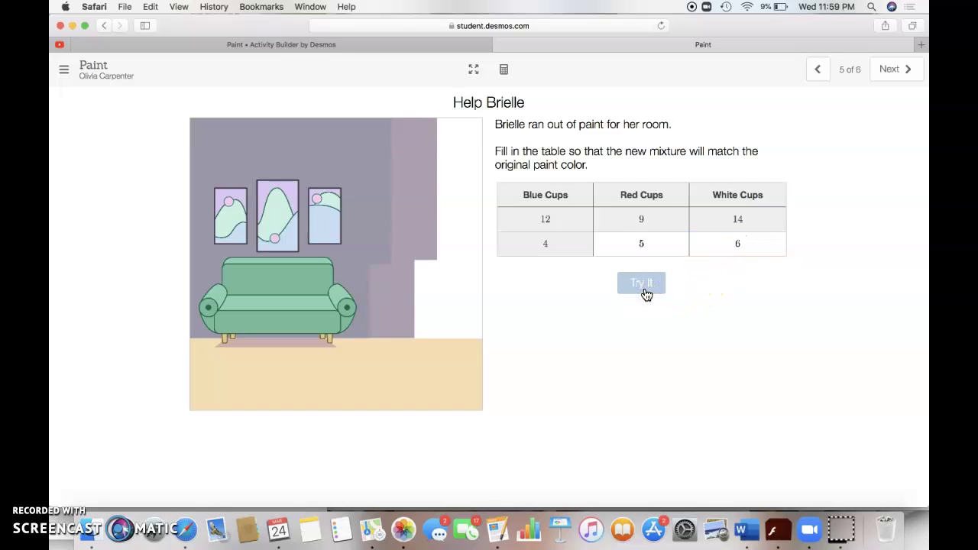
pyautogui.click(659, 247)
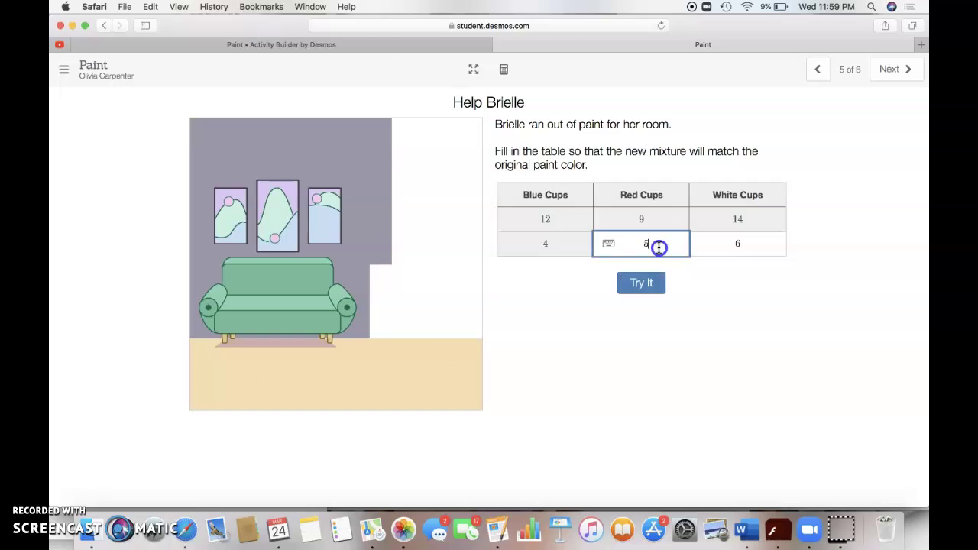
pyautogui.press('BackSpace')
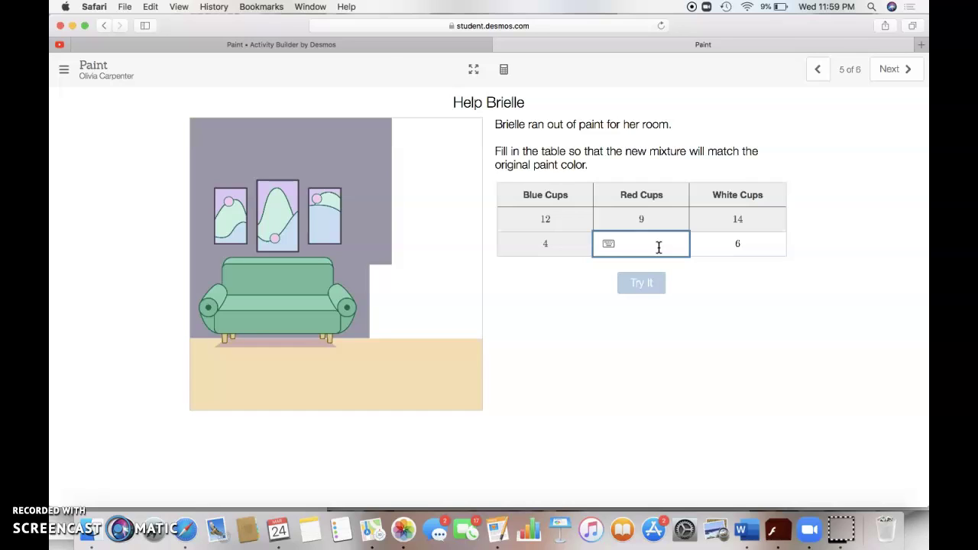
pyautogui.write('3')
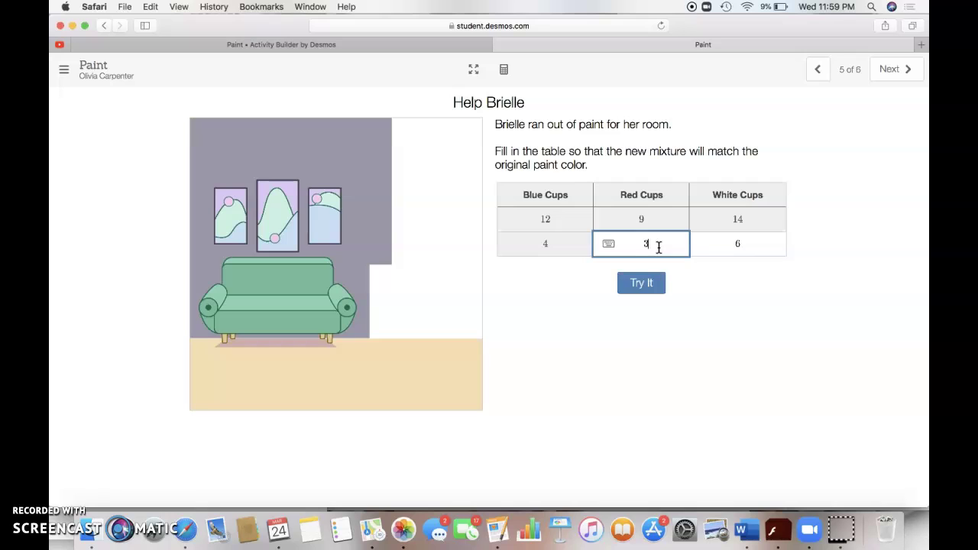
# - Set the white cups to 14/3 and test the mixture to get the check mark
pyautogui.click(761, 241)
pyautogui.press('BackSpace')
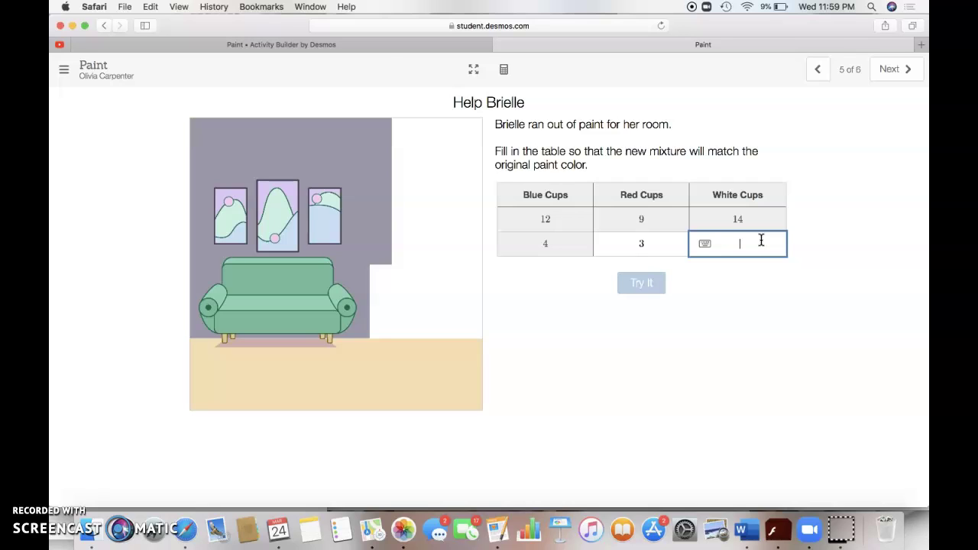
pyautogui.write('14')
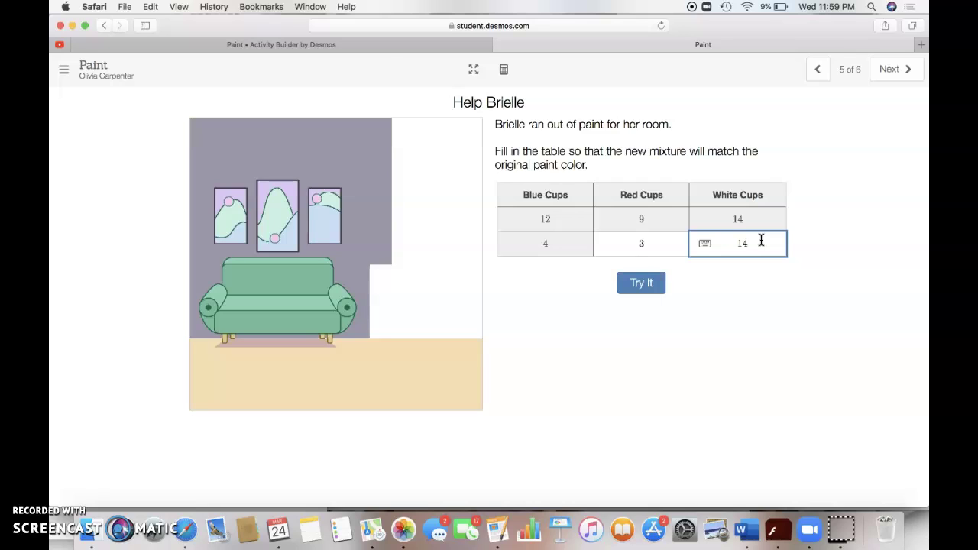
pyautogui.write('?')
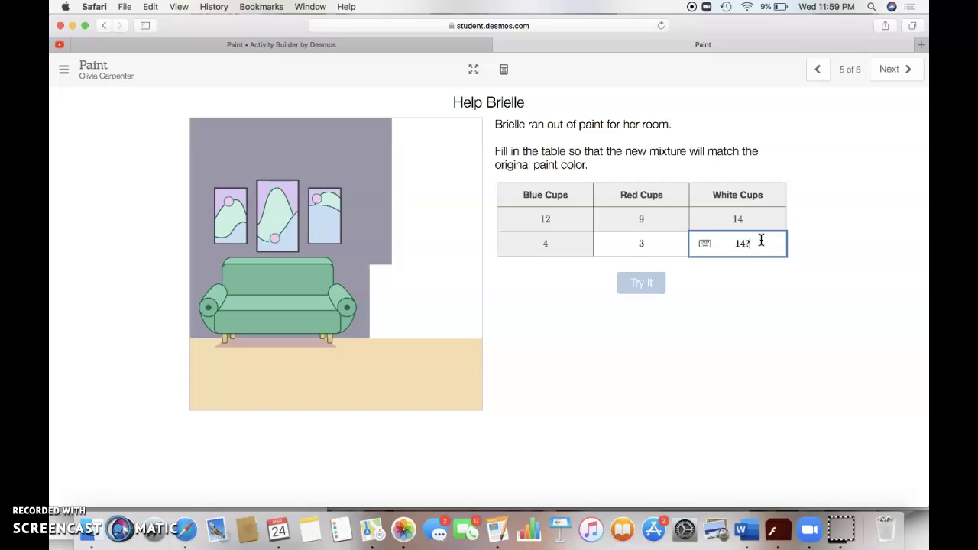
pyautogui.press('BackSpace')
pyautogui.write('/3')
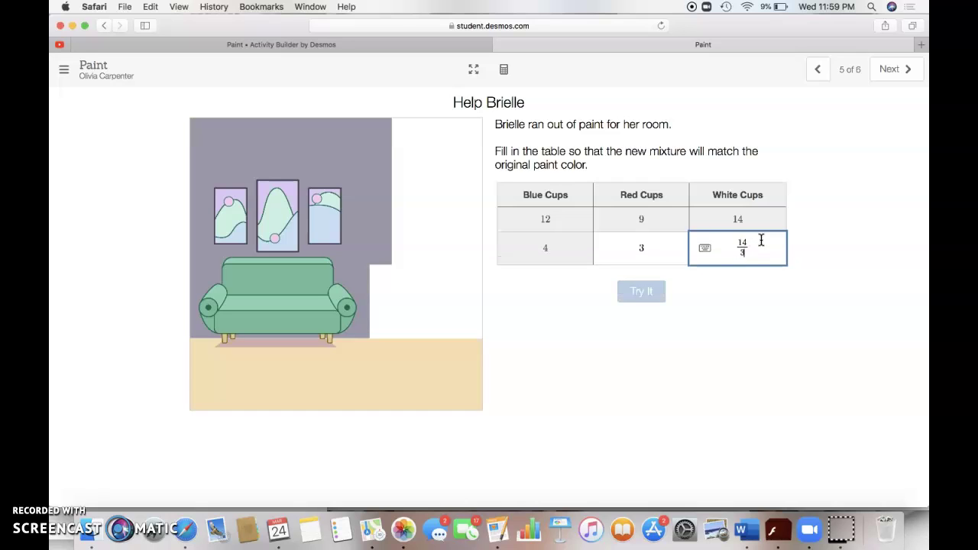
pyautogui.click(647, 293)
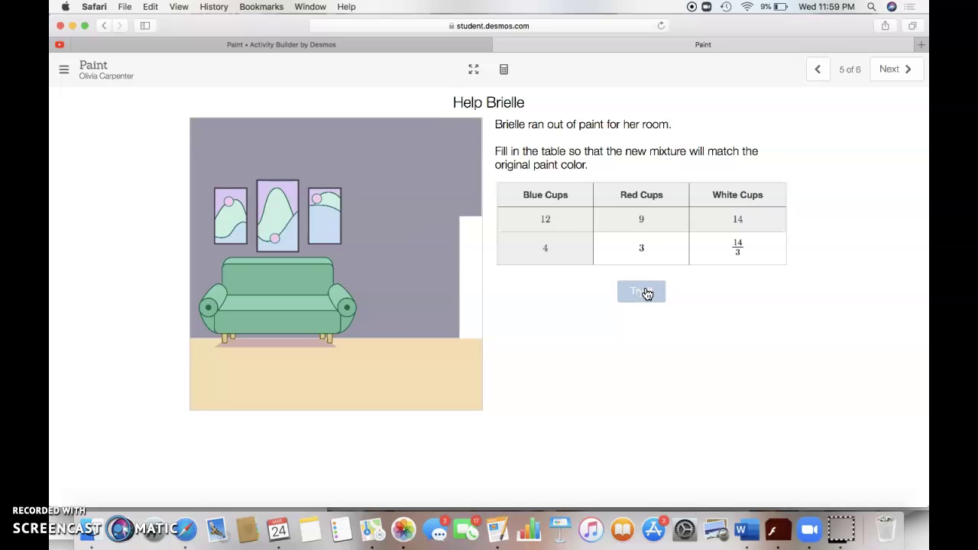
# - Go to the Class Gallery and open my own Paint the Room challenge response
pyautogui.click(899, 71)
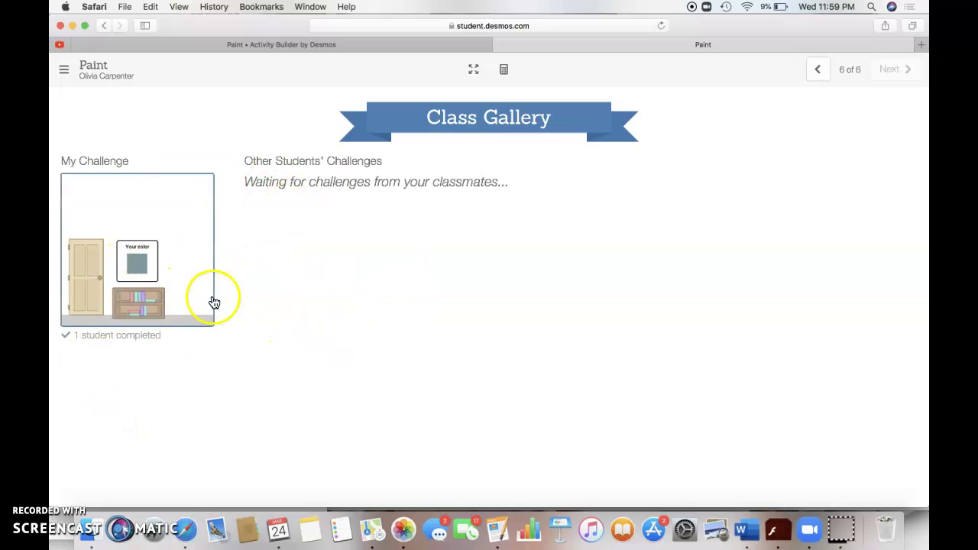
pyautogui.click(154, 292)
pyautogui.click(134, 164)
# - Clear the row-2 blue (8), green (12) and white (16) cup amounts
pyautogui.click(454, 291)
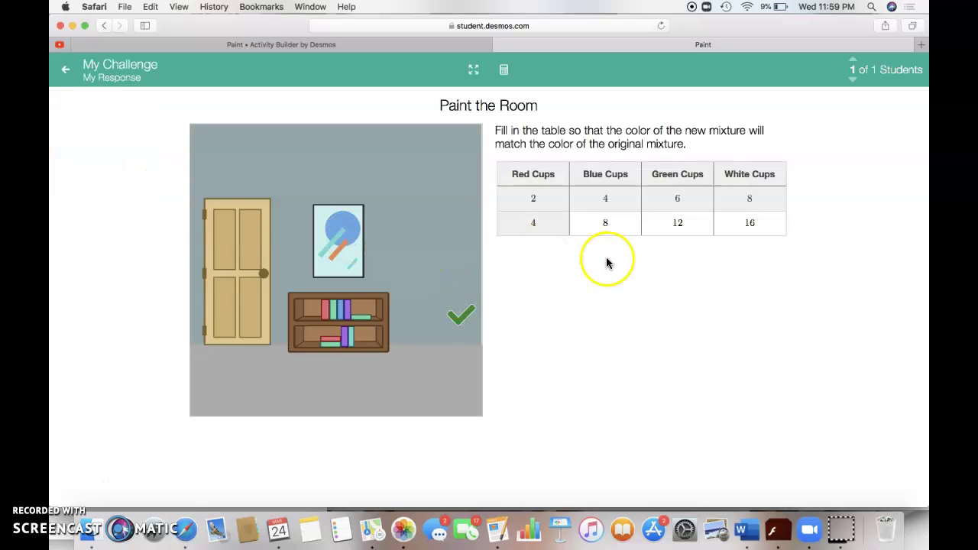
pyautogui.click(619, 218)
pyautogui.press('BackSpace')
pyautogui.click(685, 221)
pyautogui.press('BackSpace')
pyautogui.press('BackSpace')
pyautogui.press('BackSpace')
pyautogui.click(750, 223)
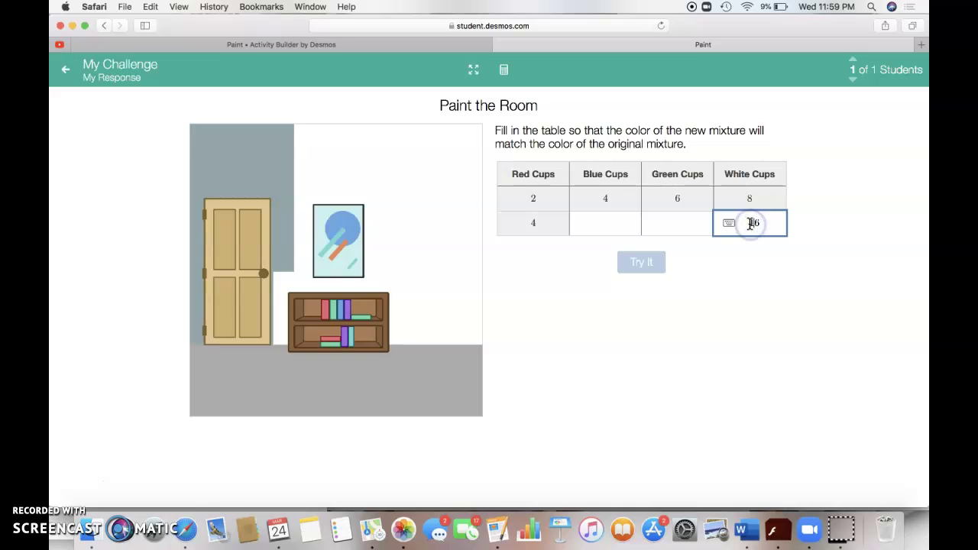
pyautogui.press('BackSpace')
pyautogui.press('BackSpace')
pyautogui.click(623, 217)
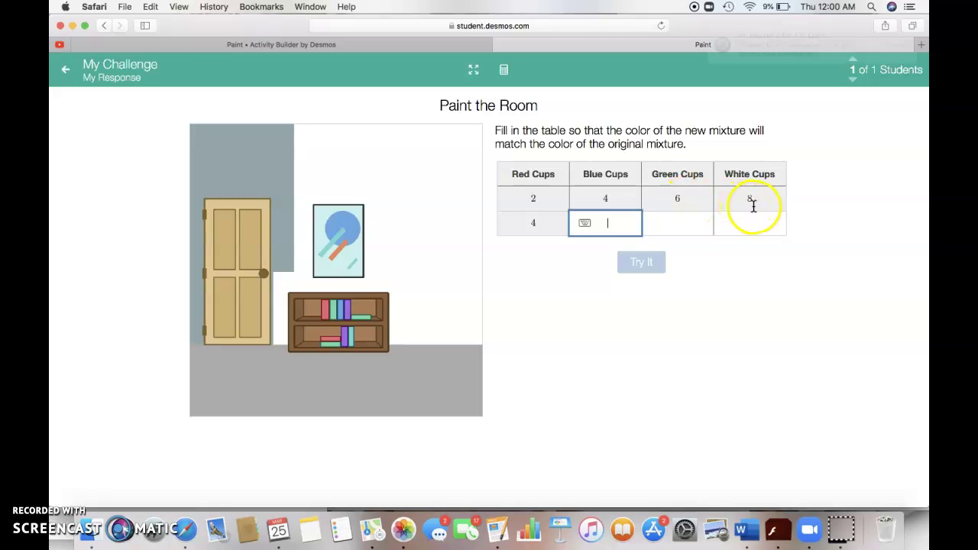
pyautogui.click(563, 323)
pyautogui.click(618, 225)
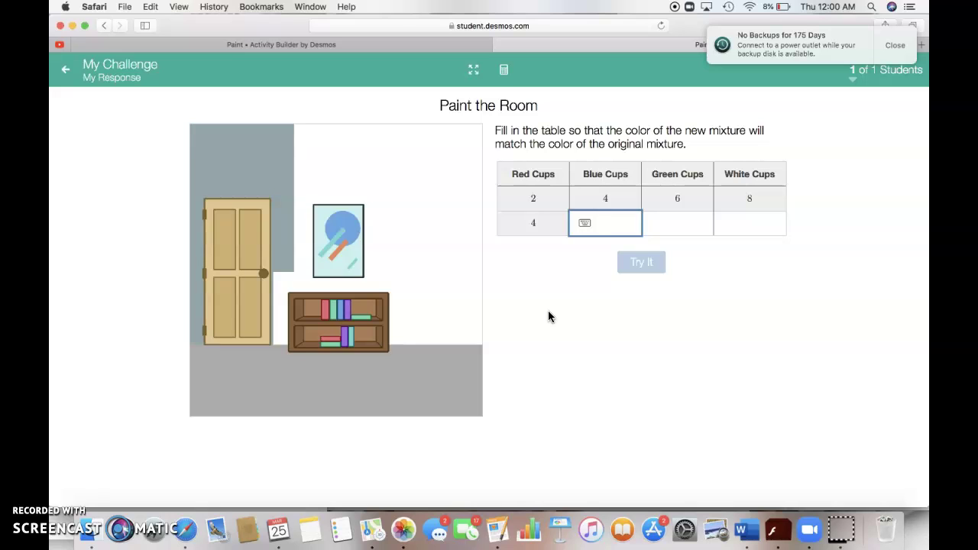
pyautogui.write('8')
pyautogui.click(704, 225)
pyautogui.click(680, 223)
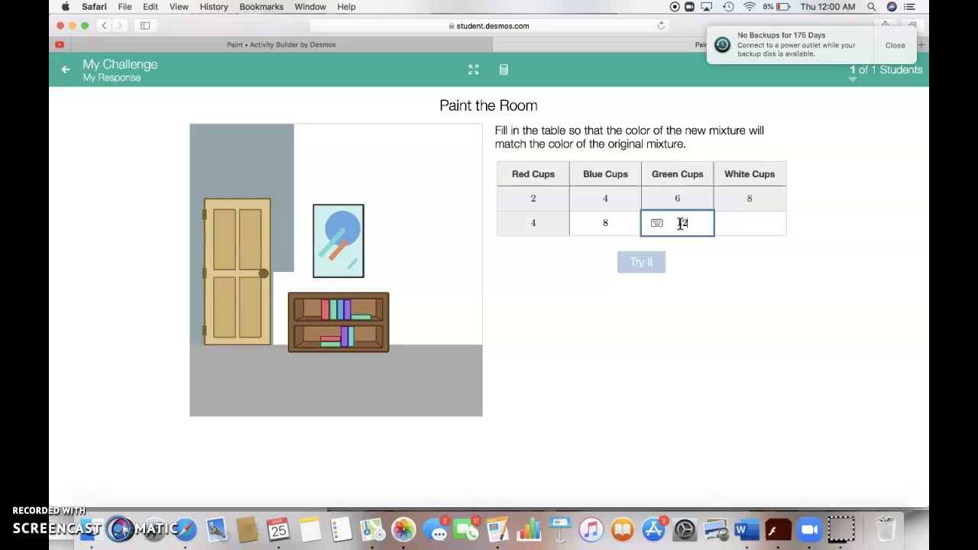
pyautogui.click(749, 223)
pyautogui.write('1')
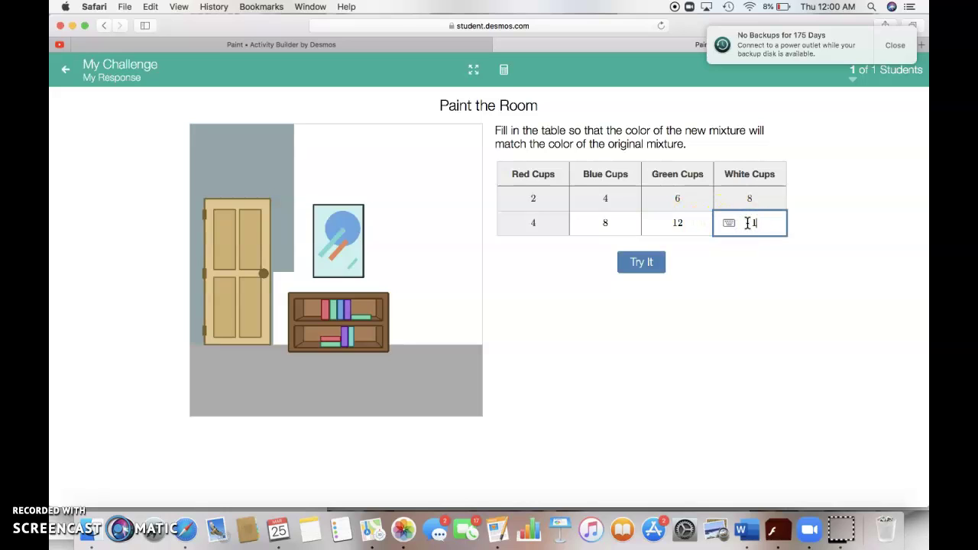
pyautogui.write('6')
pyautogui.click(652, 272)
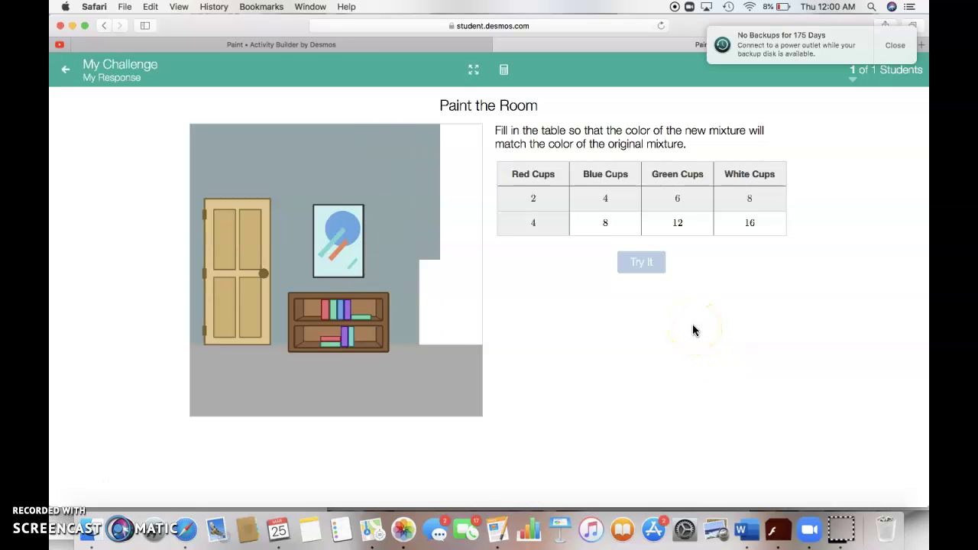
pyautogui.click(621, 230)
pyautogui.press('BackSpace')
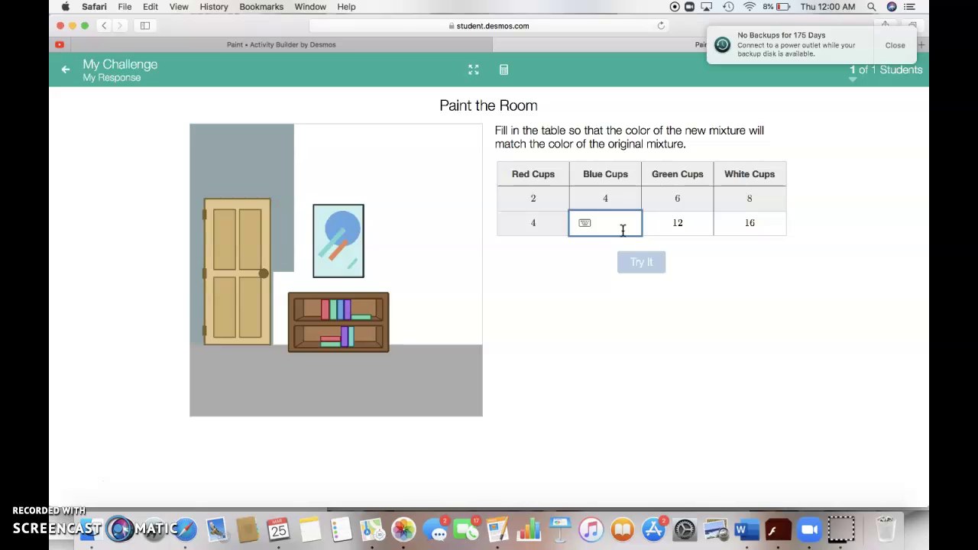
pyautogui.write('6')
pyautogui.click(642, 263)
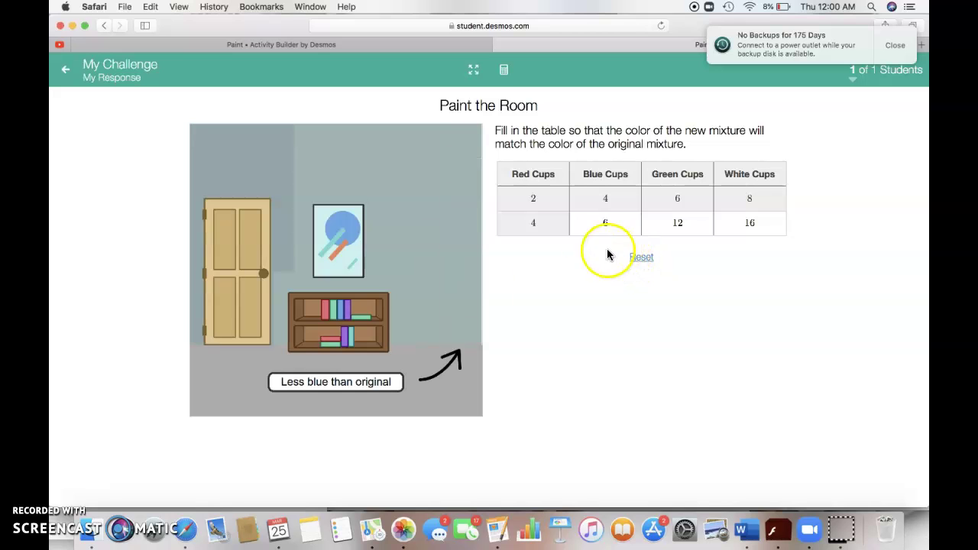
pyautogui.click(649, 269)
pyautogui.click(627, 226)
pyautogui.press('BackSpace')
pyautogui.click(688, 227)
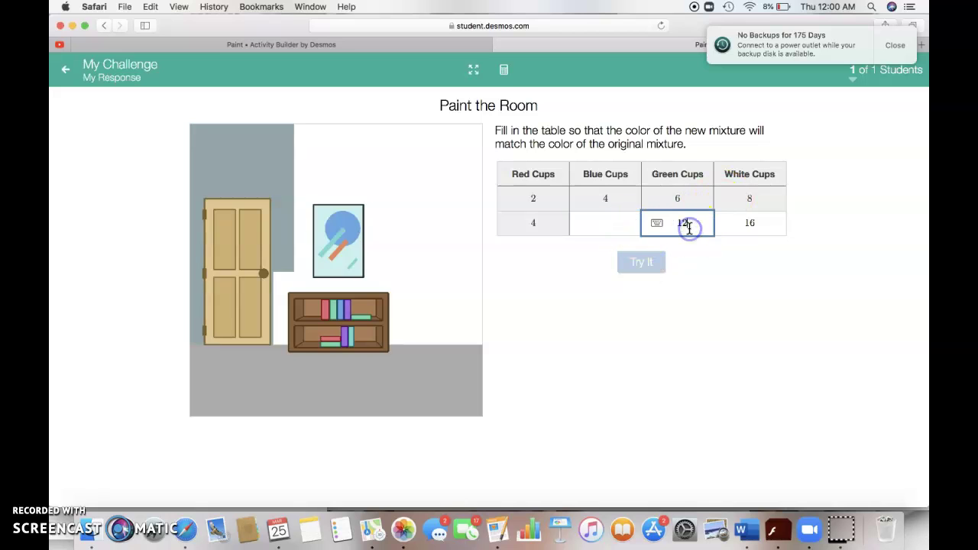
pyautogui.click(894, 45)
pyautogui.click(757, 221)
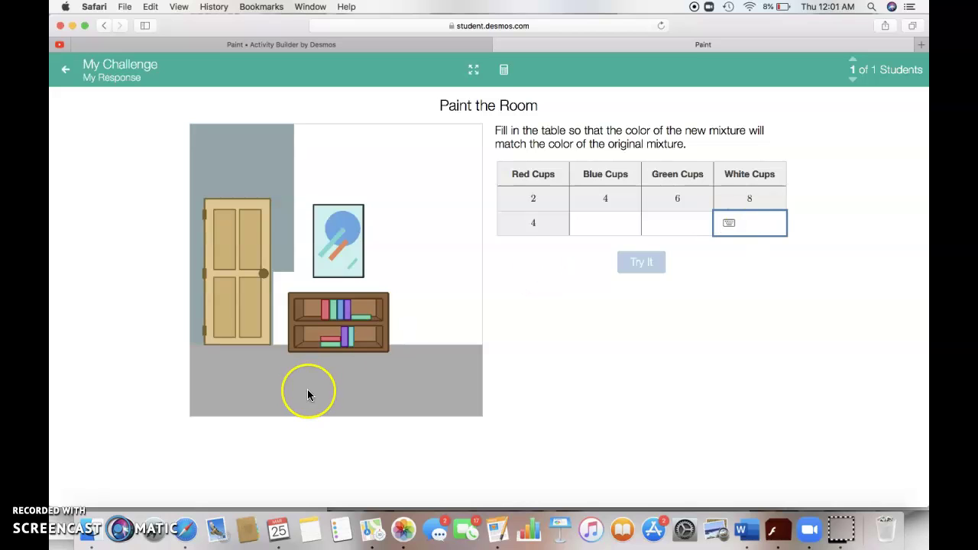